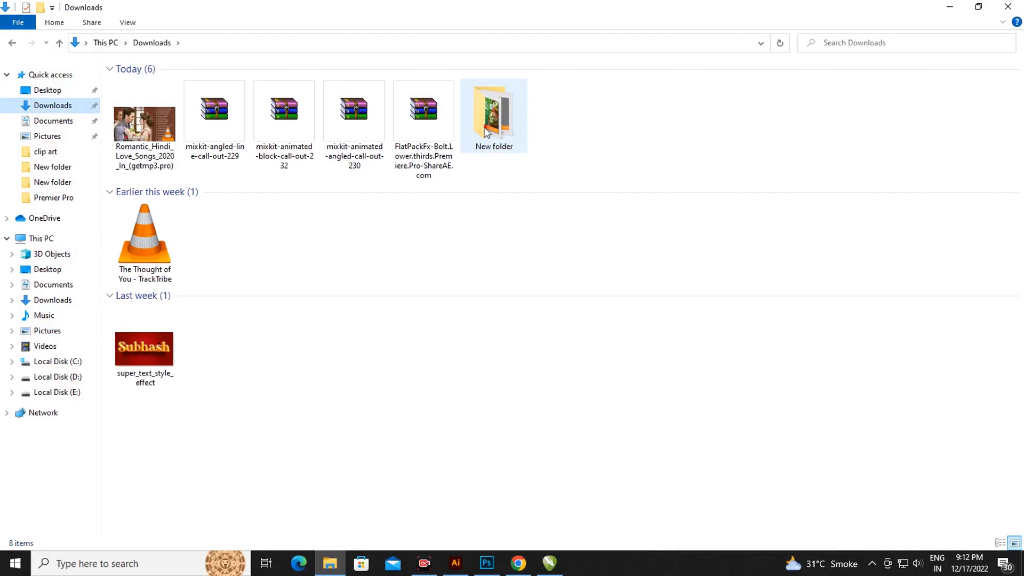
Open the editable 72 (2) noodles poster template from the New folder in Downloads in Photoshop
{"action": "double_click", "coordinate": [487, 132]}
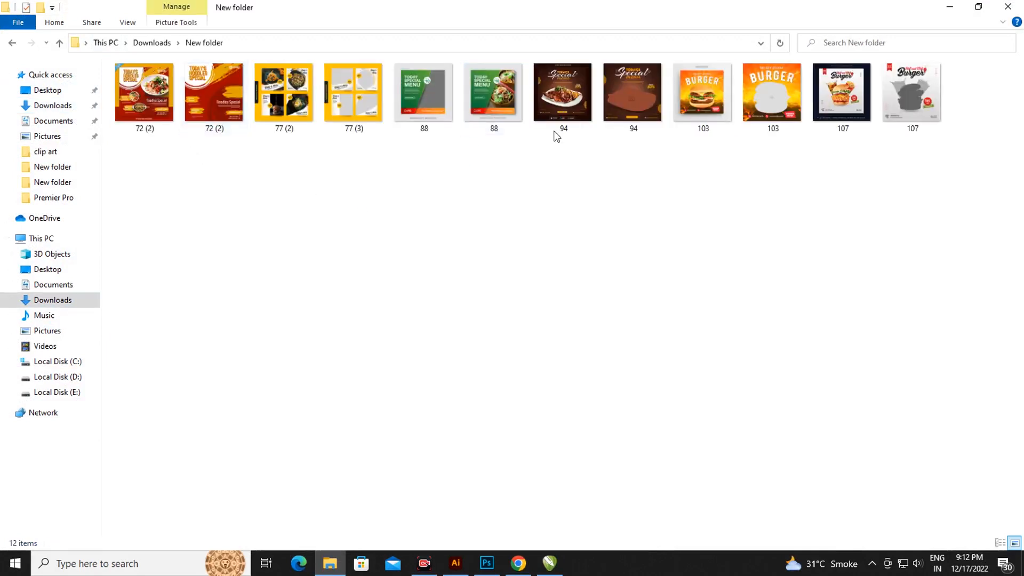
{"action": "left_click", "coordinate": [160, 113]}
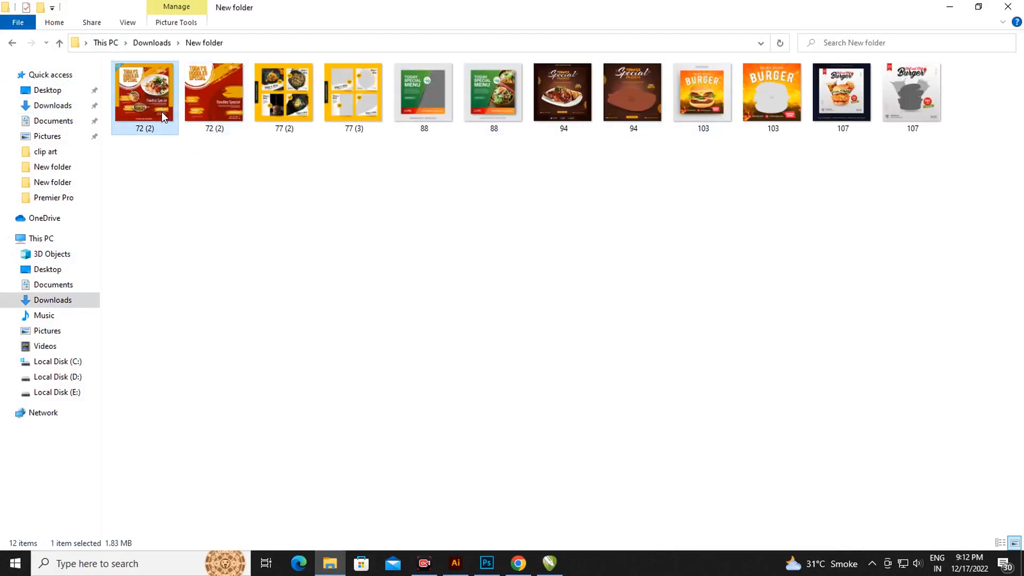
{"action": "left_click_drag", "start_coordinate": [218, 104], "coordinate": [460, 368]}
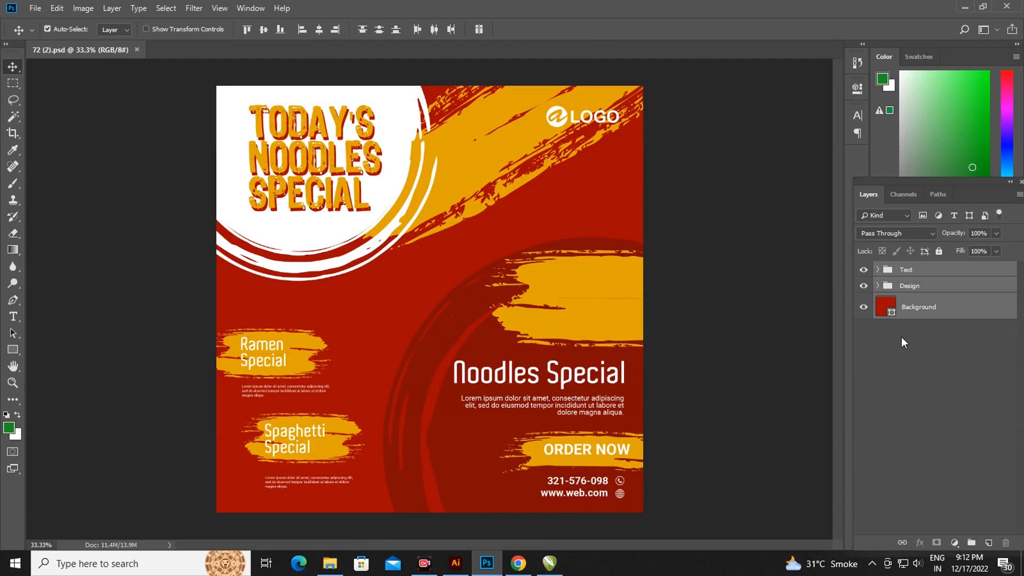
Expand the Text group and hide both TODAY'S NOODLES SPECIAL text layers
{"action": "left_click", "coordinate": [878, 270]}
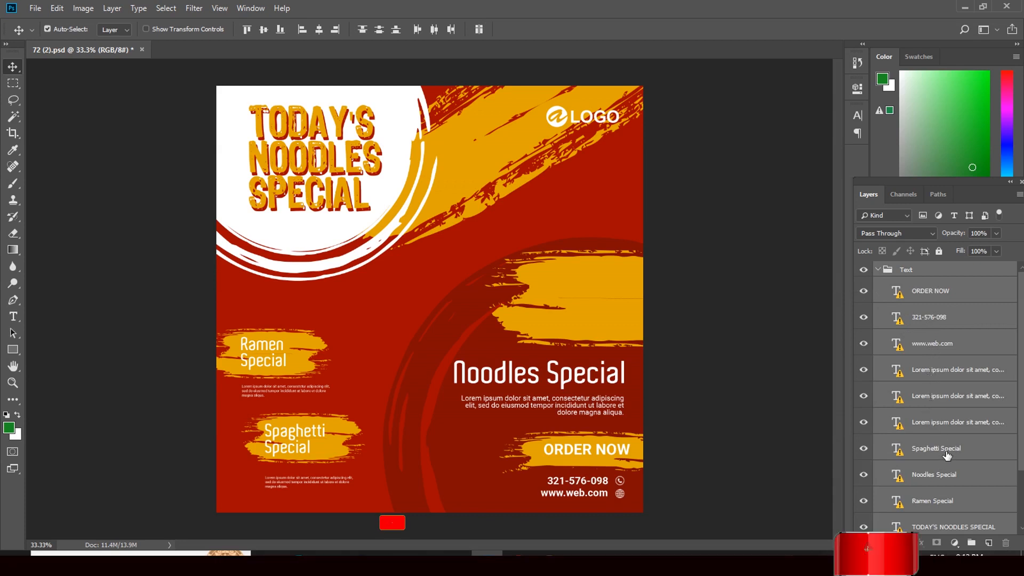
{"action": "scroll", "coordinate": [1022, 473], "scroll_direction": "down", "scroll_amount": 3}
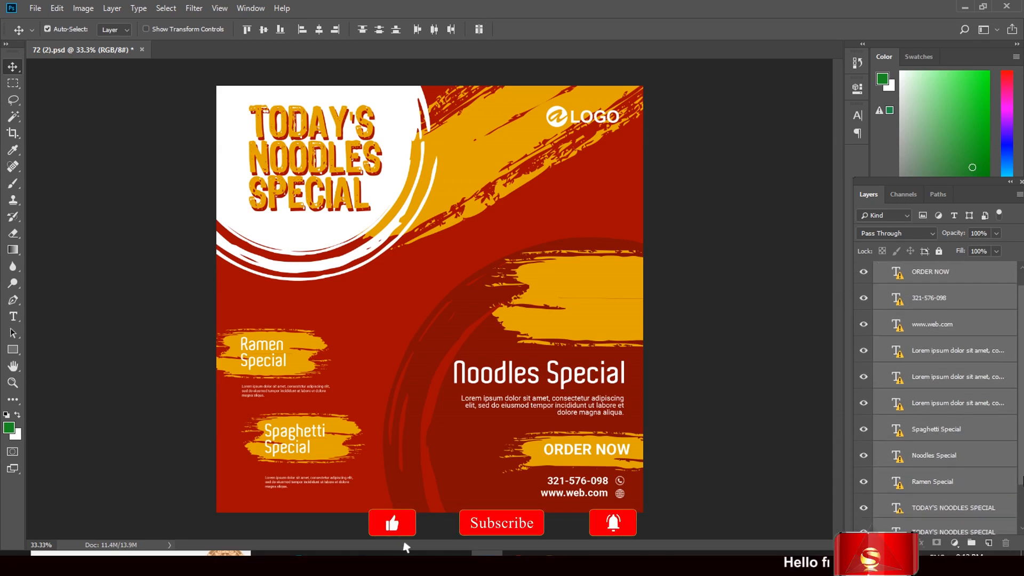
{"action": "scroll", "coordinate": [1022, 472], "scroll_direction": "down", "scroll_amount": 1}
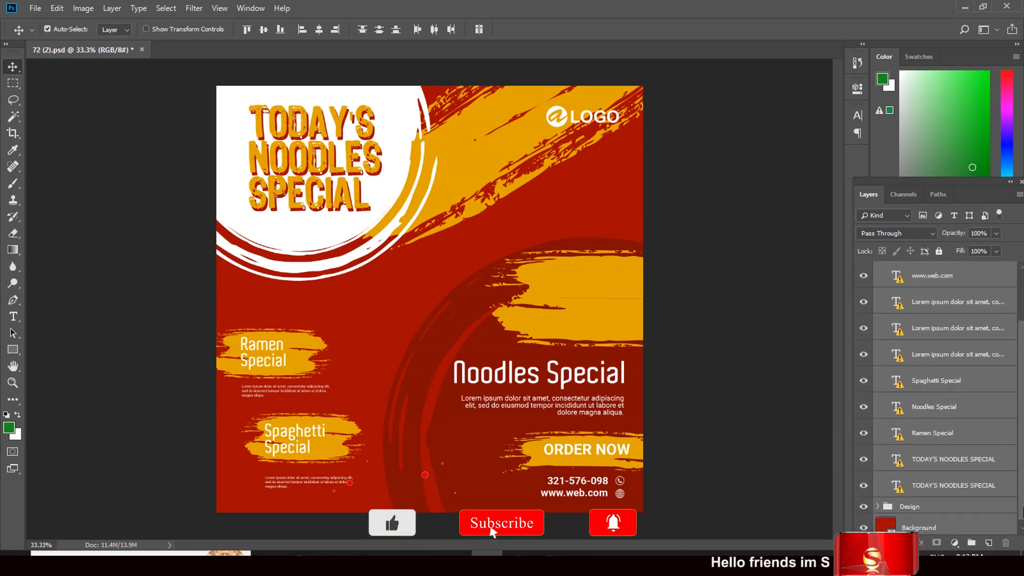
{"action": "left_click", "coordinate": [864, 459]}
{"action": "left_click", "coordinate": [864, 485]}
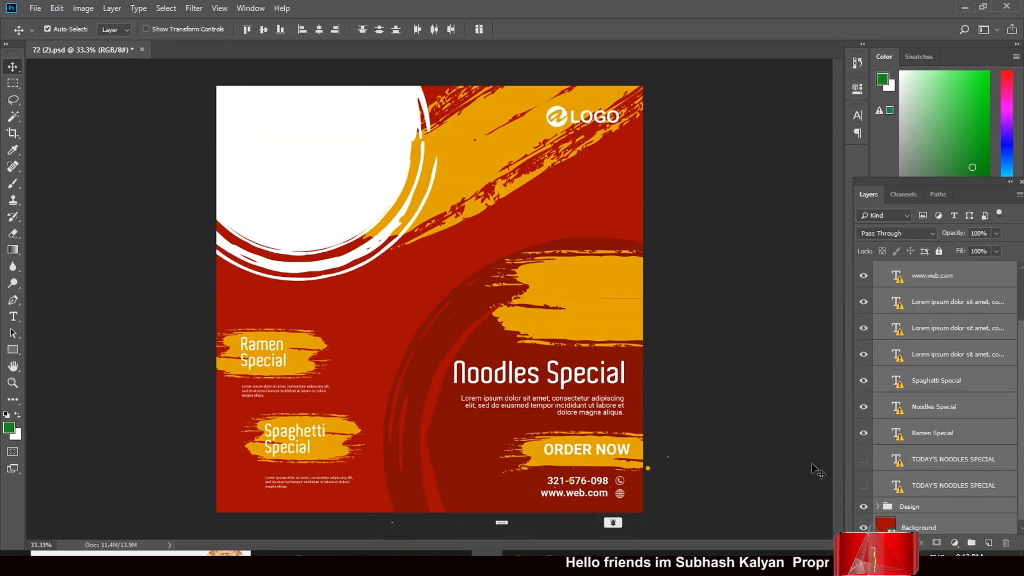
Place the noodles12 image from the Sweets folder on Local Disk (D:) into the poster
{"action": "left_click", "coordinate": [965, 7]}
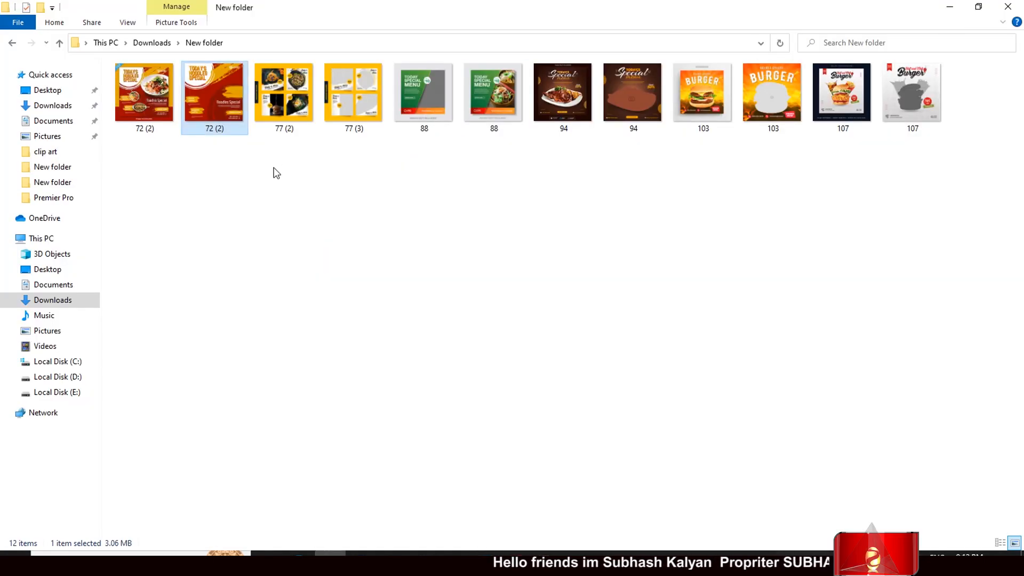
{"action": "left_click", "coordinate": [58, 378]}
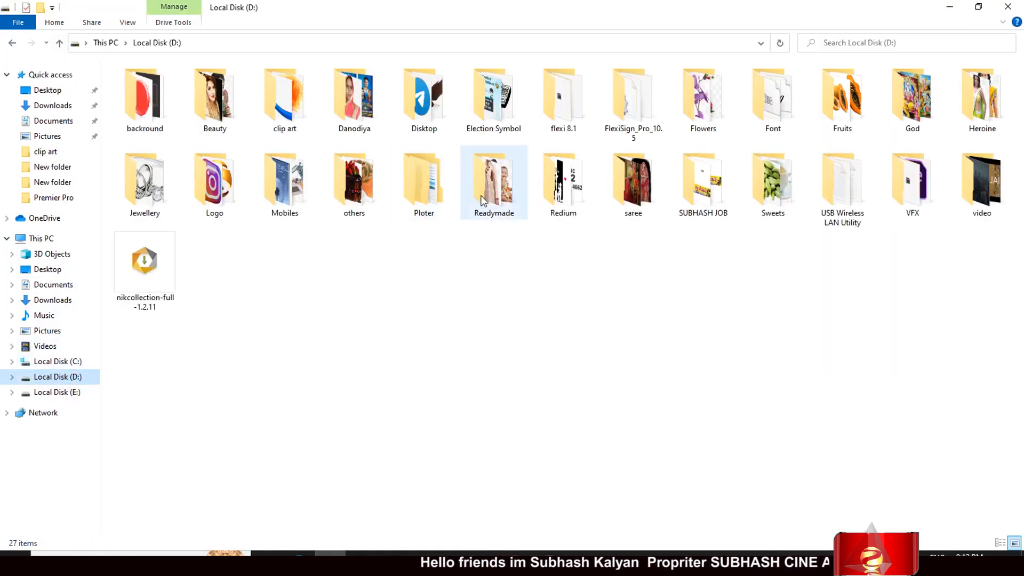
{"action": "double_click", "coordinate": [767, 197]}
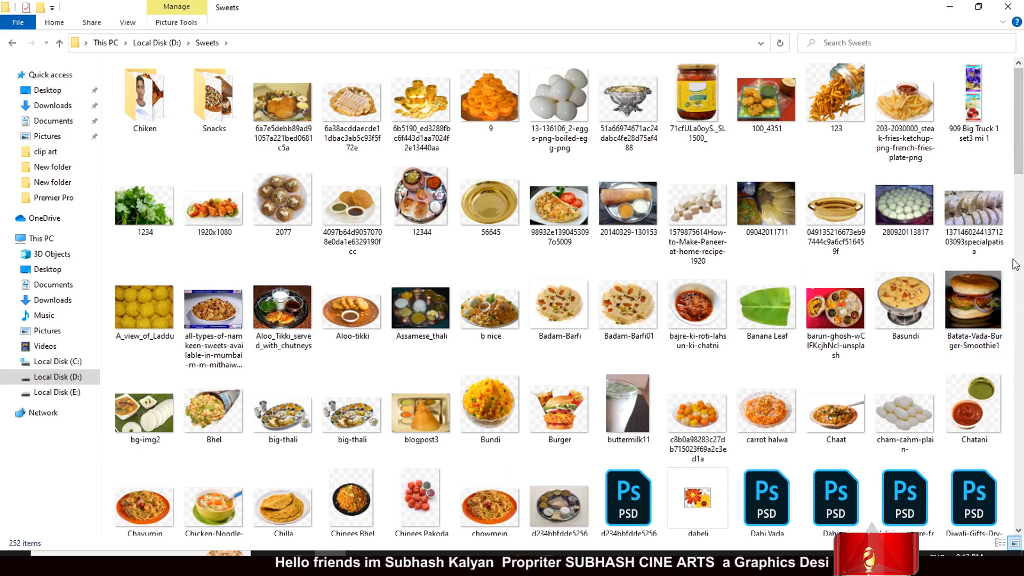
{"action": "key", "text": "n"}
{"action": "key", "text": "n"}
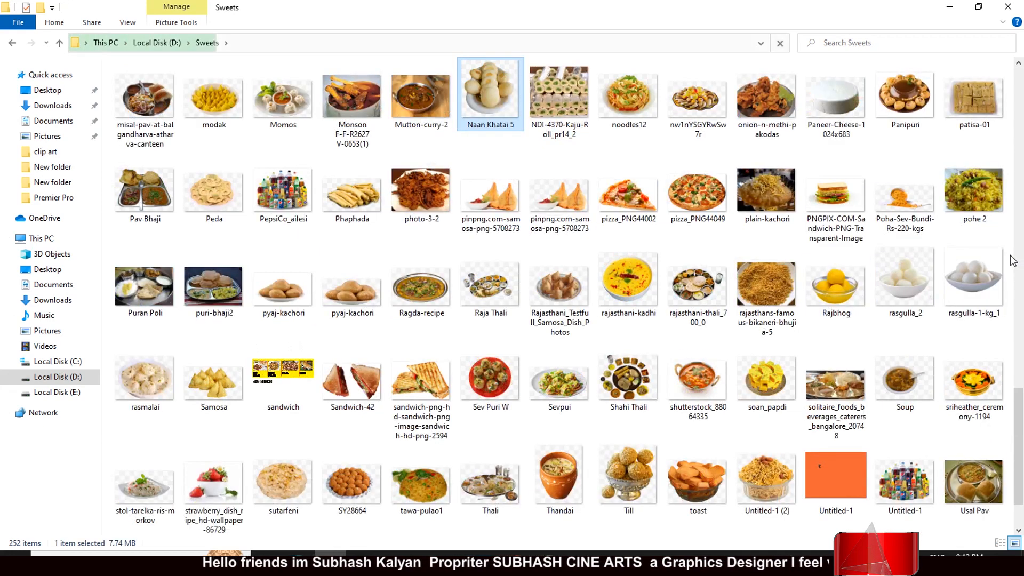
{"action": "key", "text": "n"}
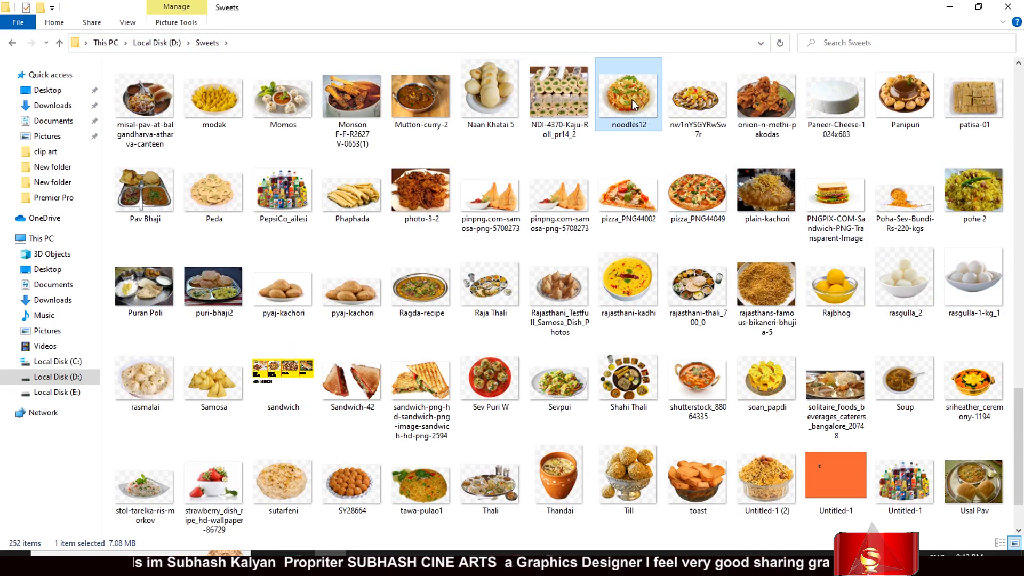
{"action": "left_click_drag", "start_coordinate": [644, 109], "coordinate": [306, 143]}
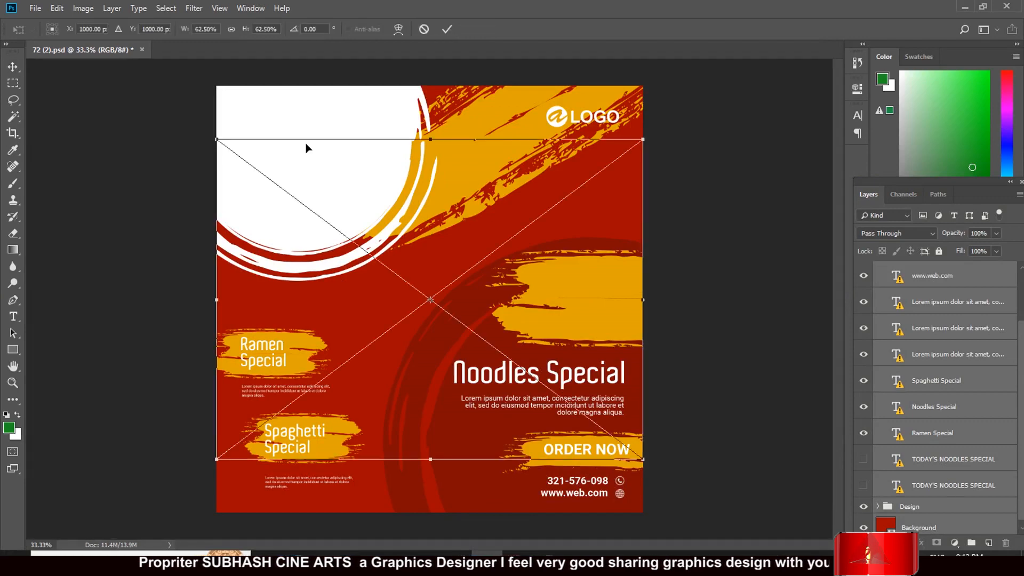
Scale the noodles image to about 43% width and 45% height, fit it over the white circle, and commit the placement
{"action": "left_click_drag", "start_coordinate": [484, 376], "coordinate": [377, 252]}
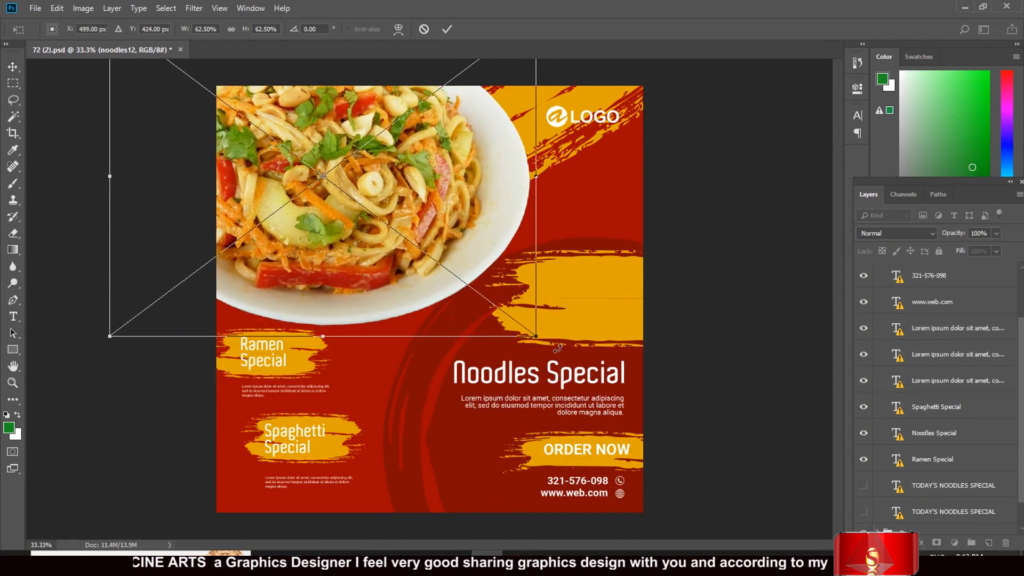
{"action": "left_click_drag", "start_coordinate": [536, 335], "coordinate": [437, 280]}
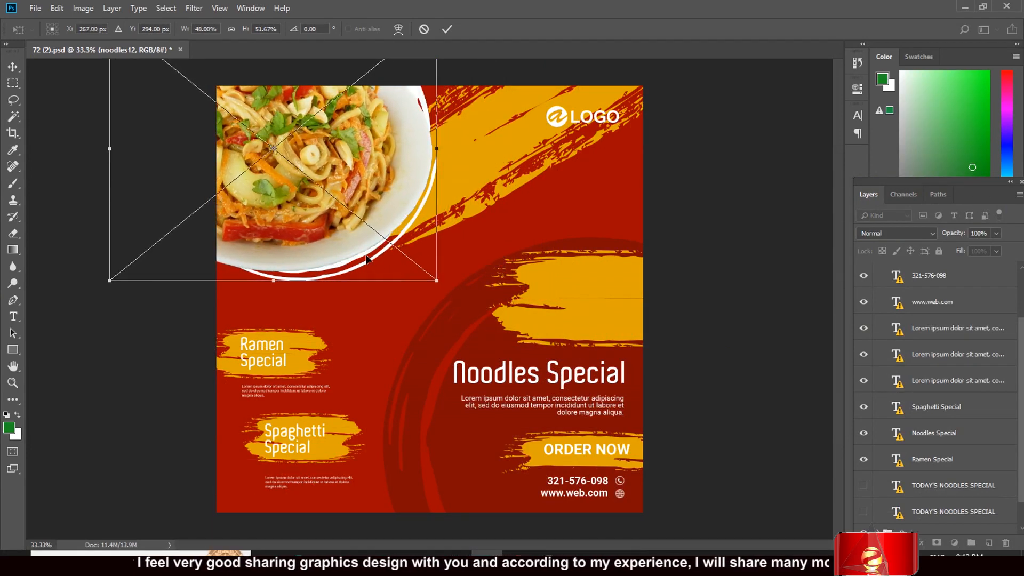
{"action": "left_click_drag", "start_coordinate": [357, 240], "coordinate": [376, 264]}
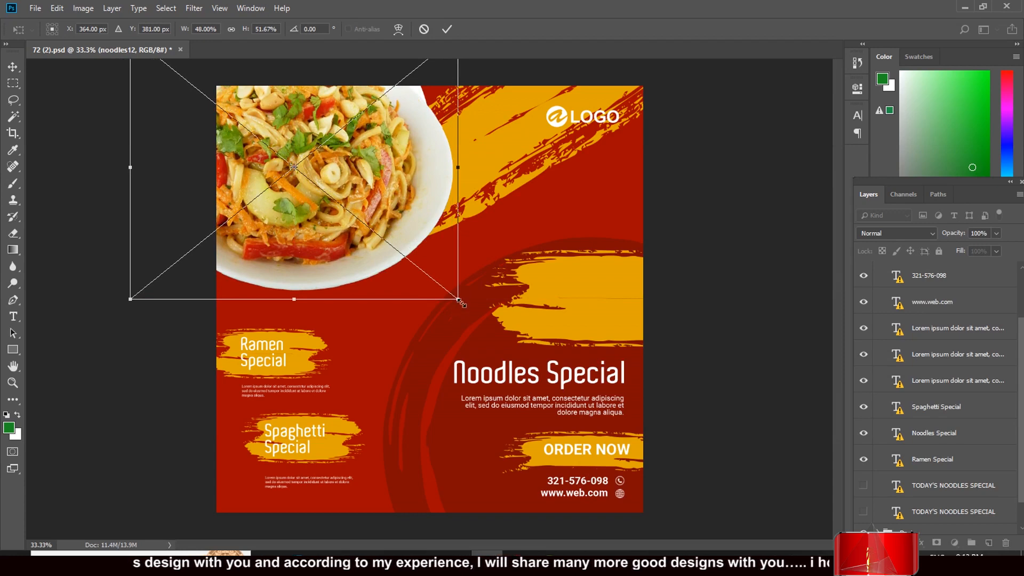
{"action": "left_click_drag", "start_coordinate": [462, 304], "coordinate": [426, 270]}
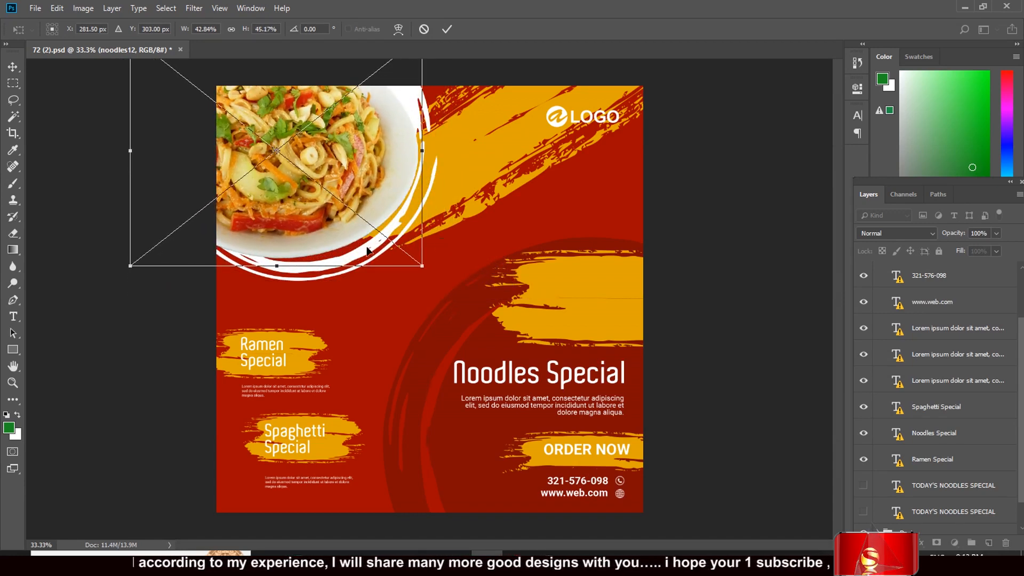
{"action": "left_click_drag", "start_coordinate": [353, 227], "coordinate": [364, 237]}
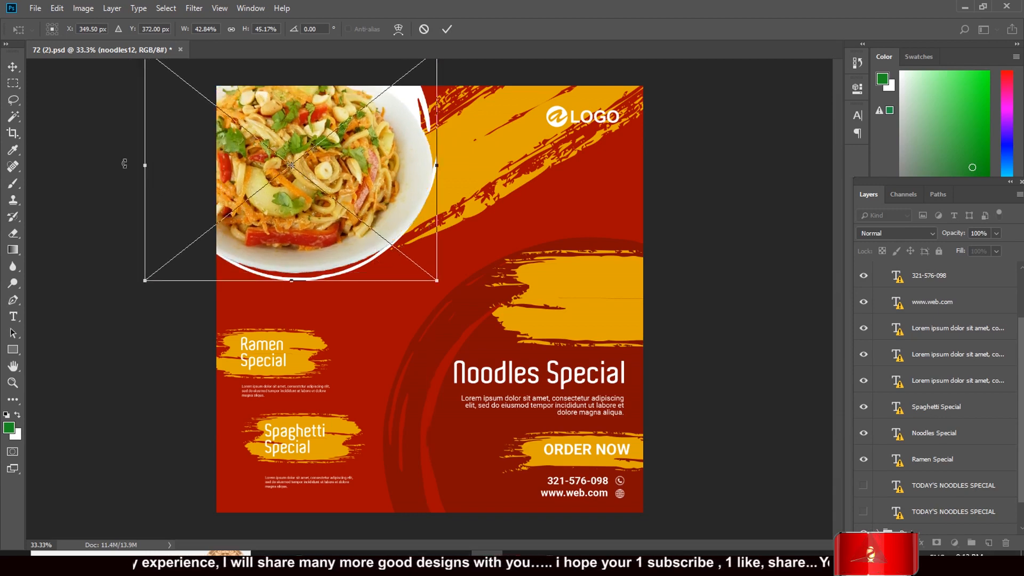
{"action": "left_click", "coordinate": [12, 70]}
{"action": "left_click", "coordinate": [478, 214]}
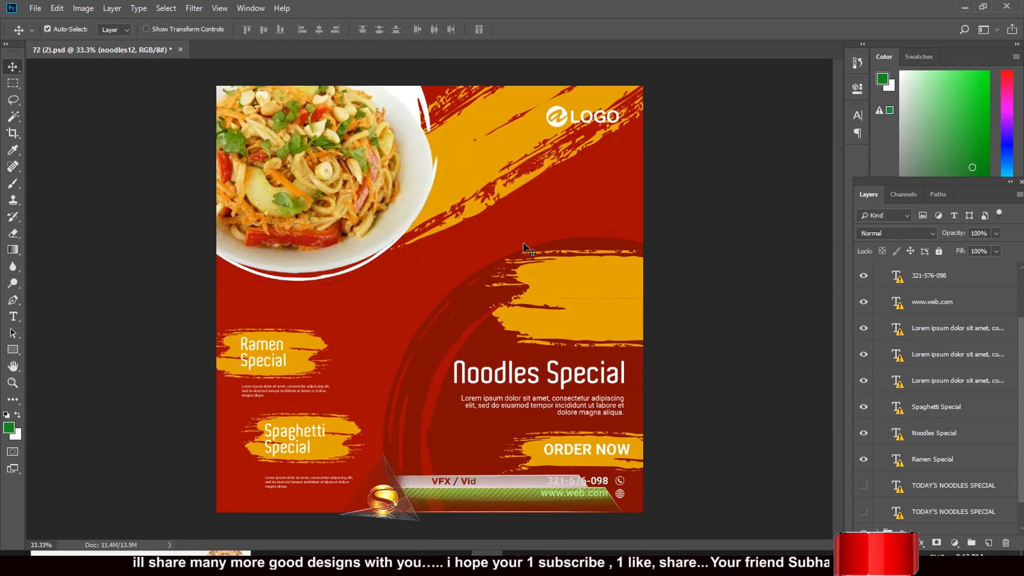
Check which layers hold the logo and the Ramen Special text on the poster
{"action": "left_click", "coordinate": [593, 123]}
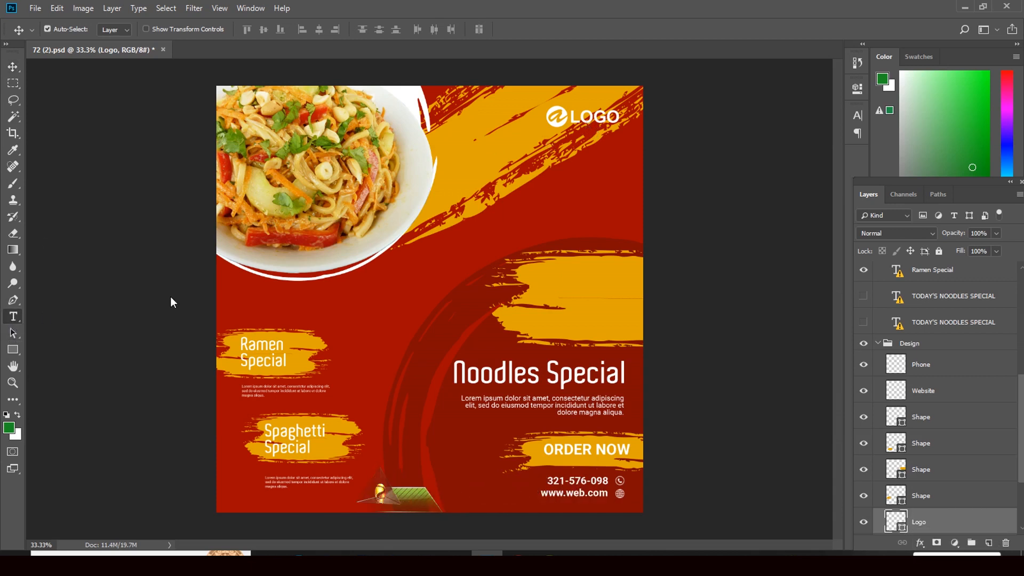
{"action": "key", "text": "t"}
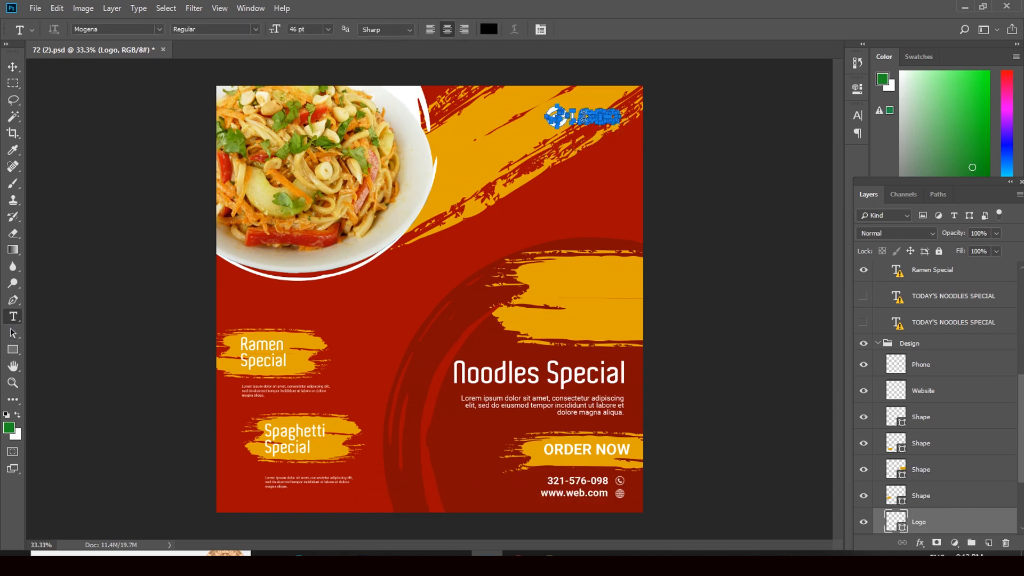
{"action": "left_click", "coordinate": [12, 68]}
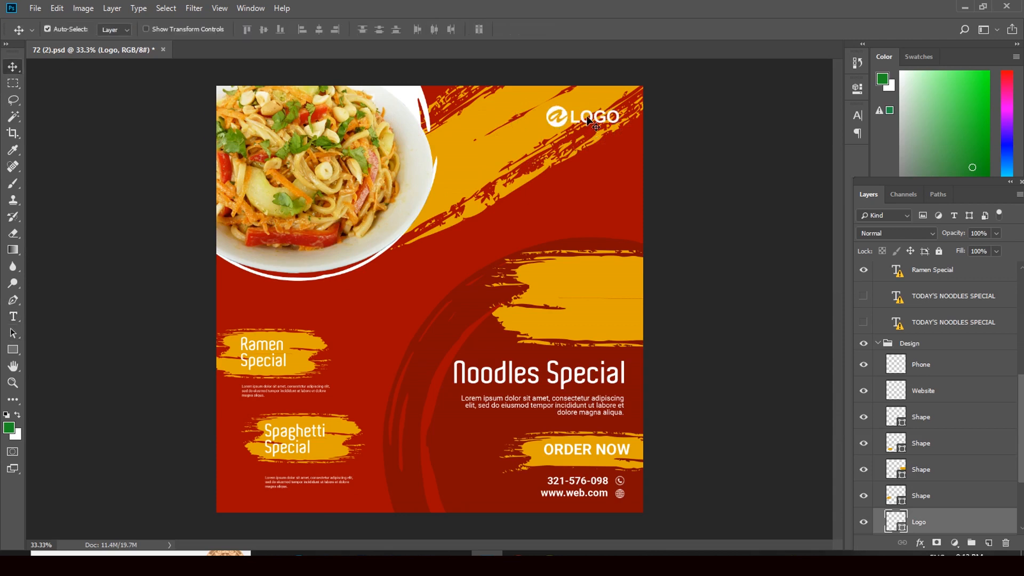
{"action": "left_click", "coordinate": [271, 344]}
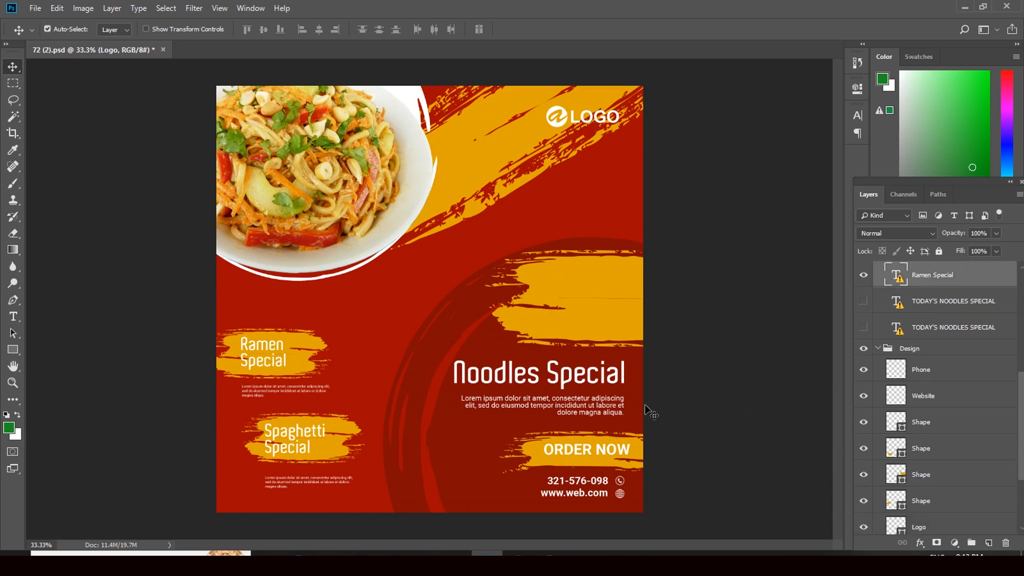
Accept font substitution for the Noodles Special heading and move the heading left until it fits inside the poster
{"action": "left_click", "coordinate": [505, 380]}
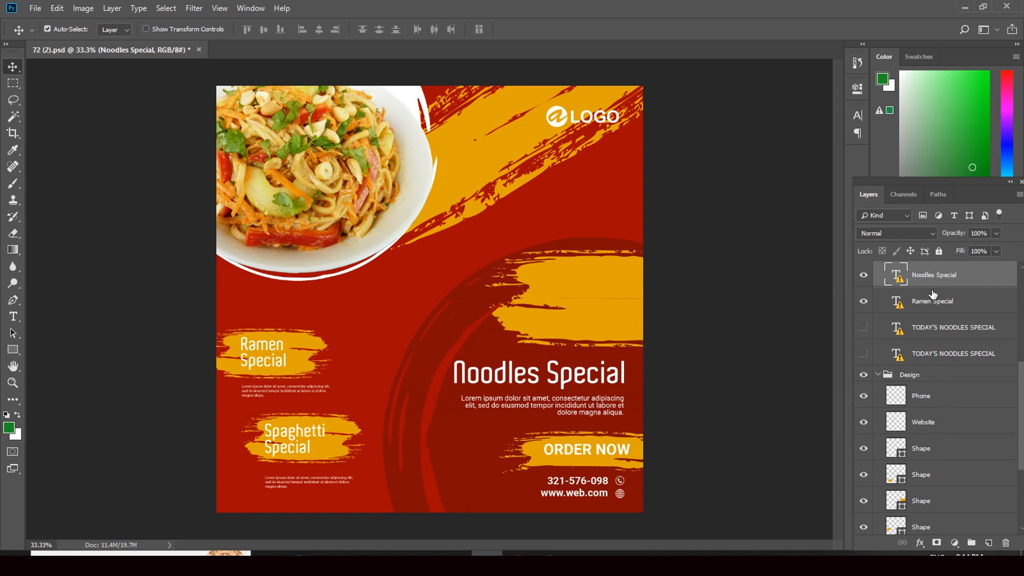
{"action": "double_click", "coordinate": [898, 277]}
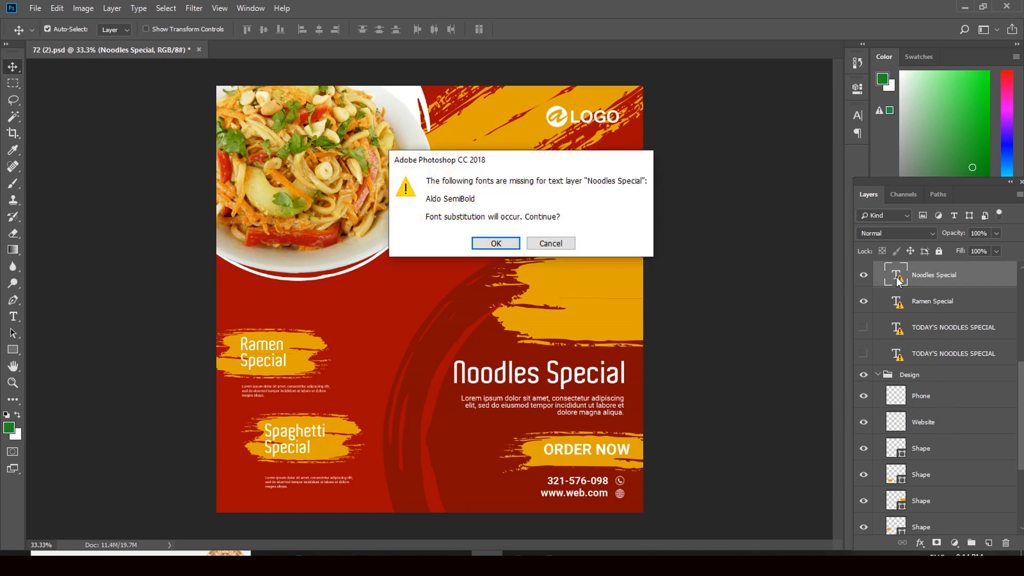
{"action": "left_click", "coordinate": [502, 239]}
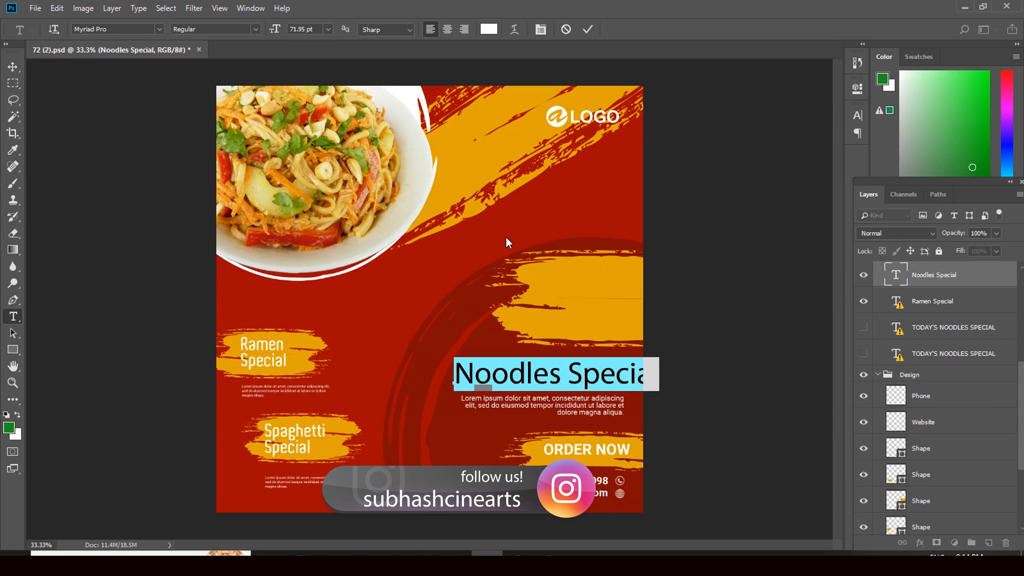
{"action": "left_click", "coordinate": [8, 69]}
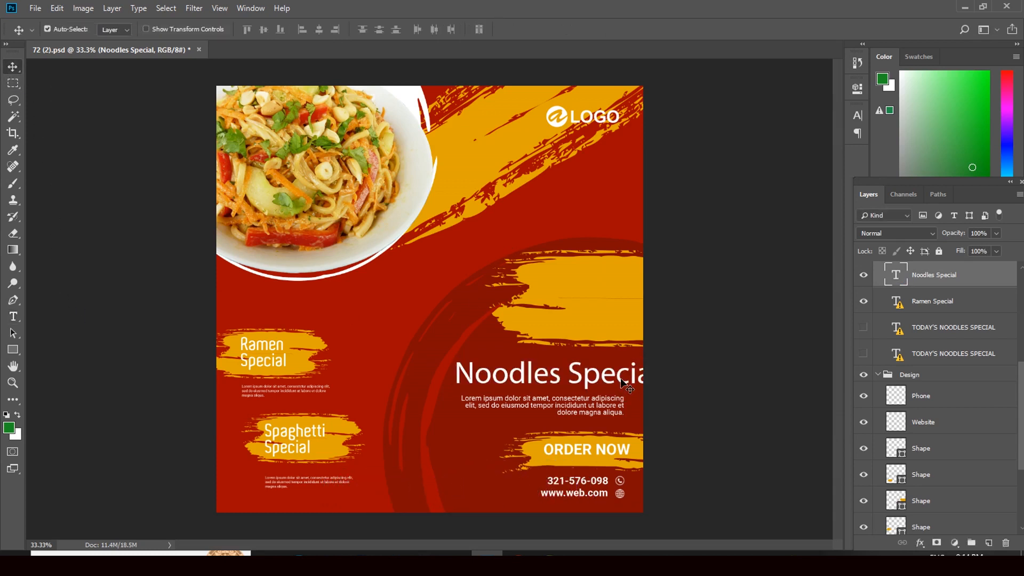
{"action": "left_click_drag", "start_coordinate": [623, 383], "coordinate": [586, 377]}
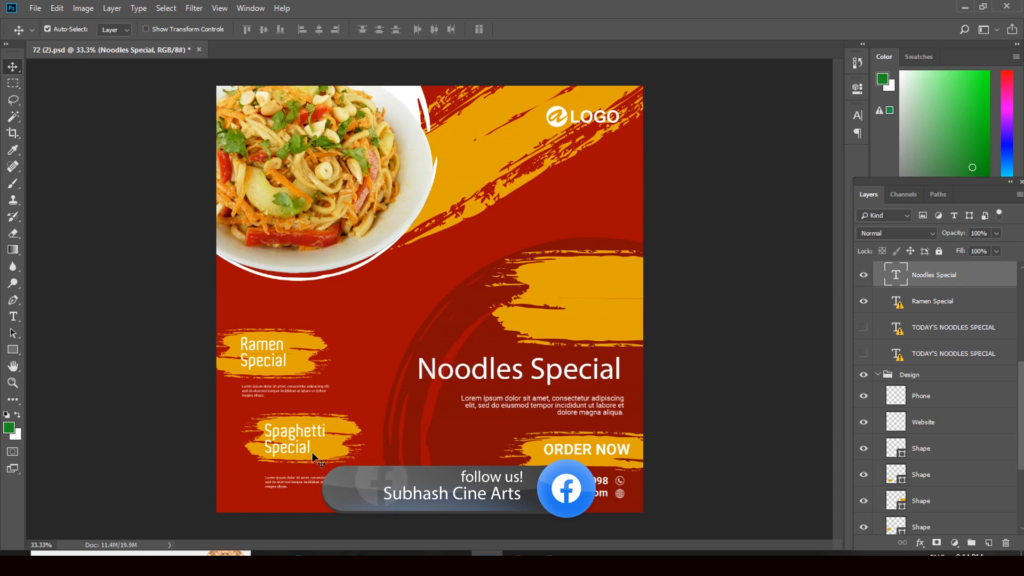
Close the 72 (2).psd document without saving its changes and minimize the open windows to the desktop
{"action": "left_click", "coordinate": [198, 50]}
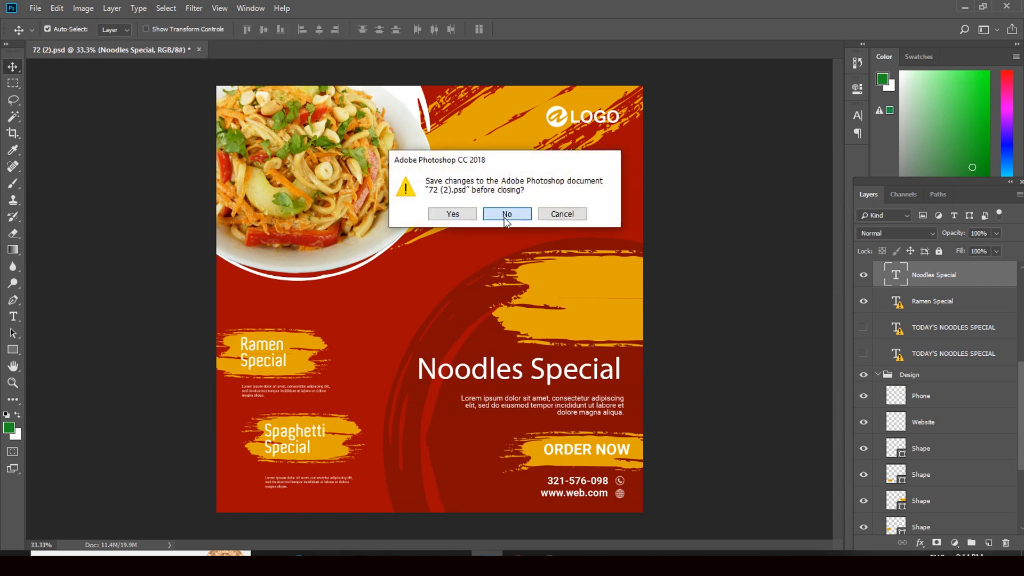
{"action": "left_click", "coordinate": [505, 213]}
{"action": "left_click", "coordinate": [966, 9]}
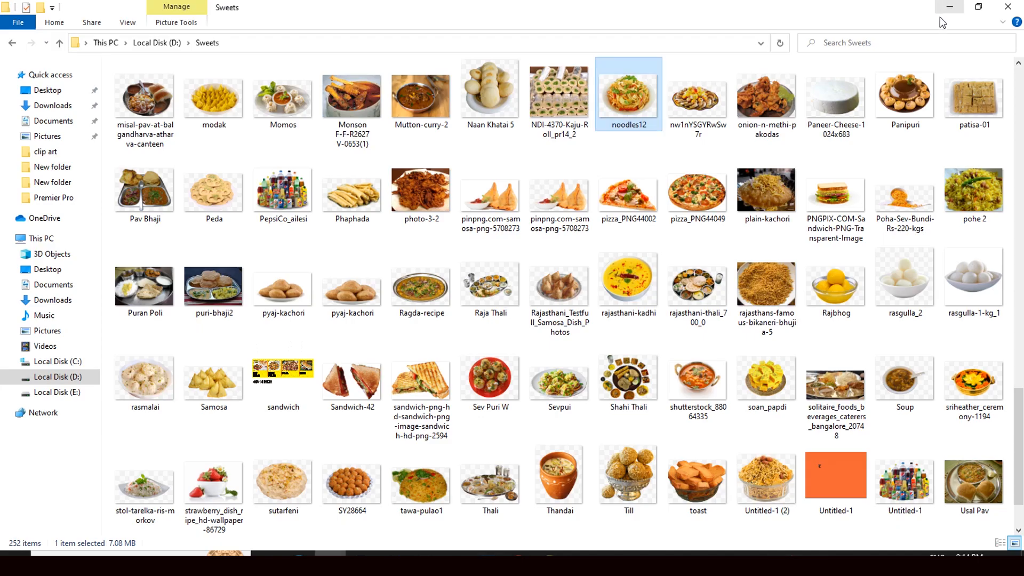
{"action": "left_click", "coordinate": [950, 8]}
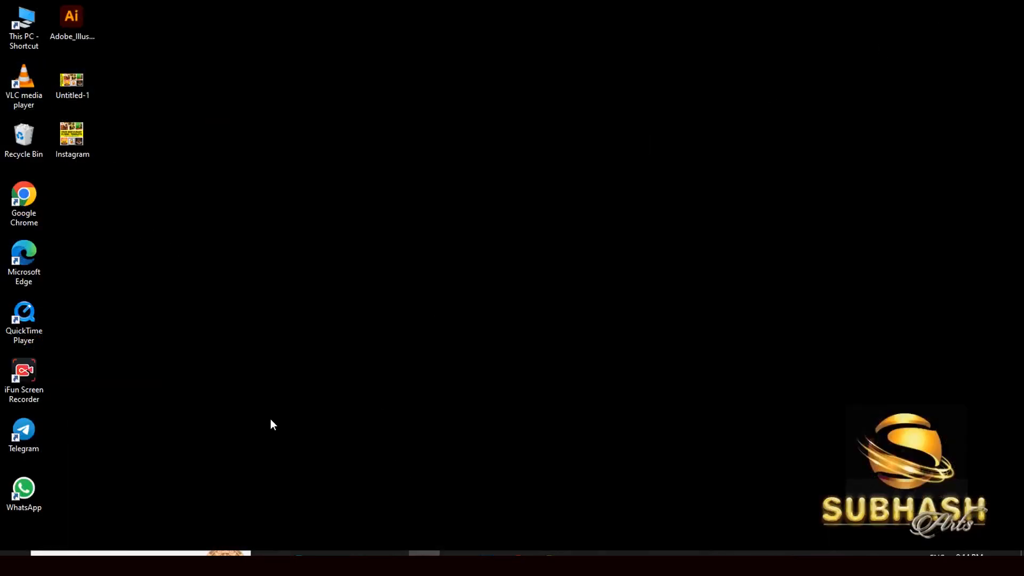
Open the 94 Today's Special menu template from the New folder in Downloads in Photoshop
{"action": "left_click", "coordinate": [331, 560]}
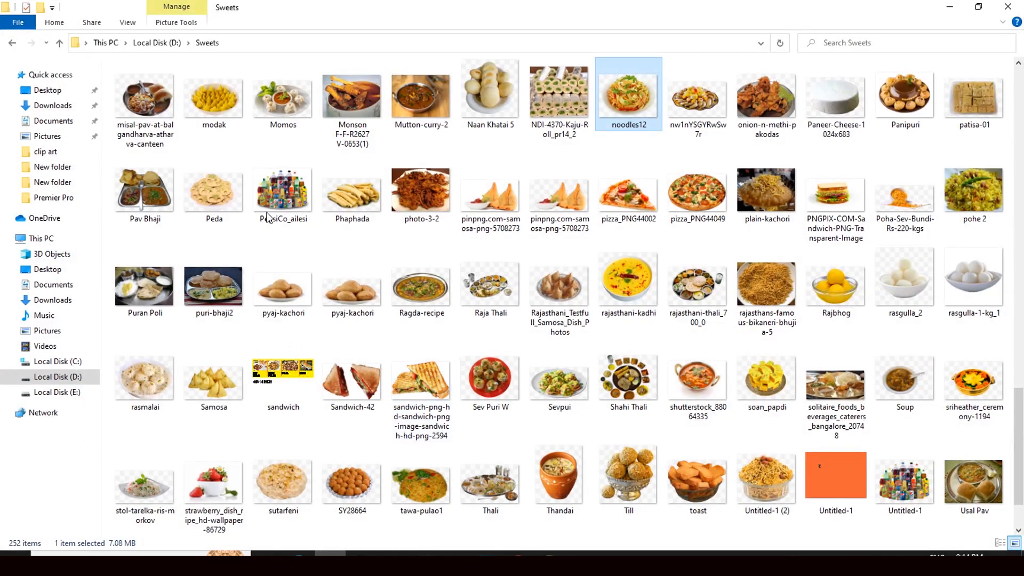
{"action": "left_click", "coordinate": [66, 112]}
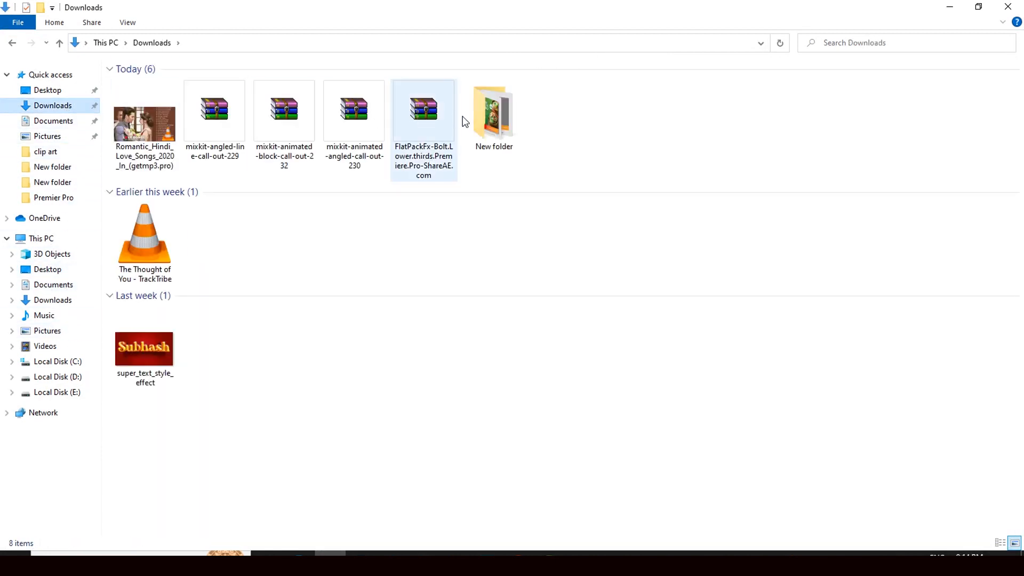
{"action": "left_click", "coordinate": [477, 117]}
{"action": "double_click", "coordinate": [477, 117]}
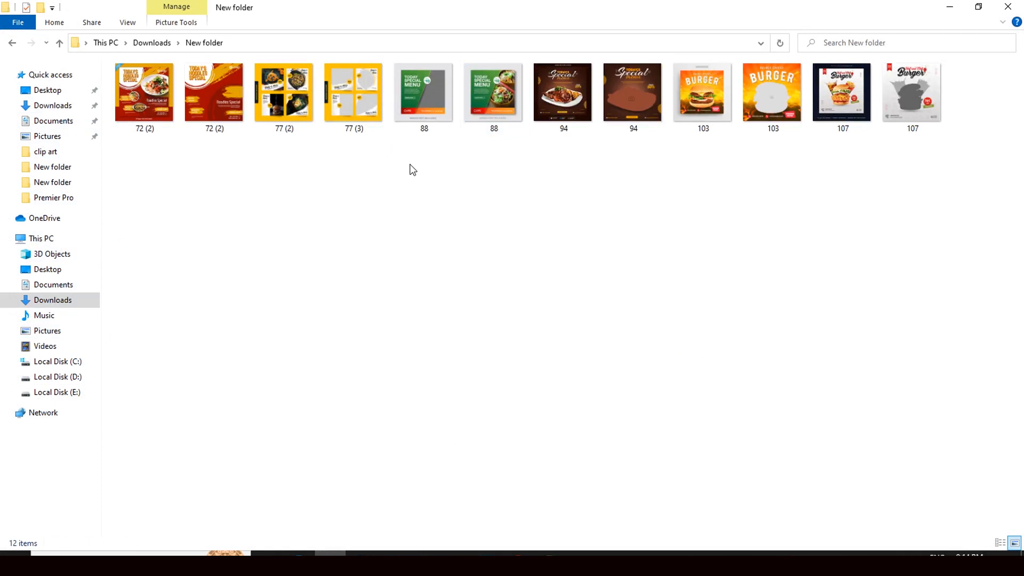
{"action": "left_click_drag", "start_coordinate": [633, 92], "coordinate": [469, 341]}
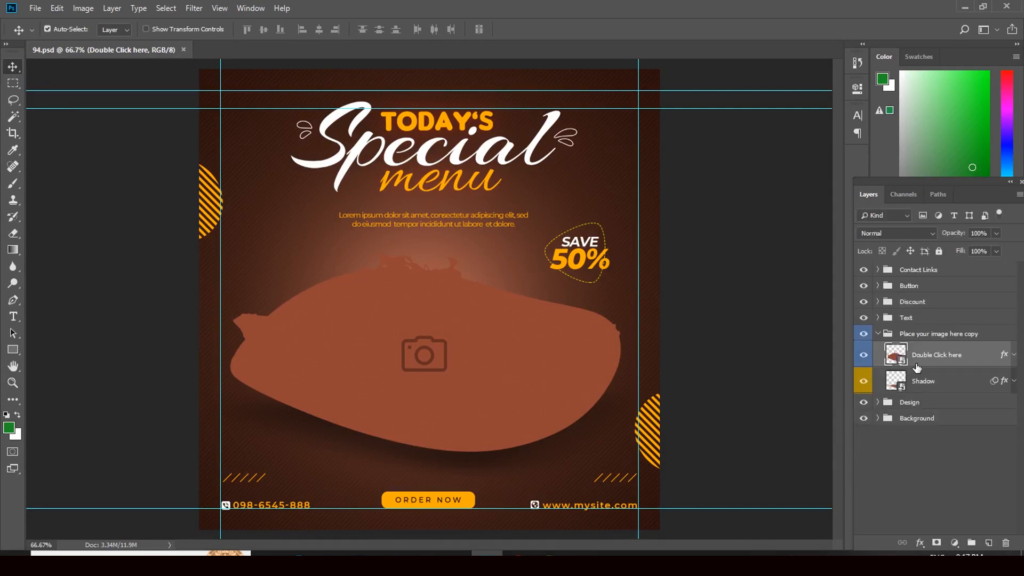
Open the contents of the "Double Click here" smart object for editing
{"action": "double_click", "coordinate": [897, 354]}
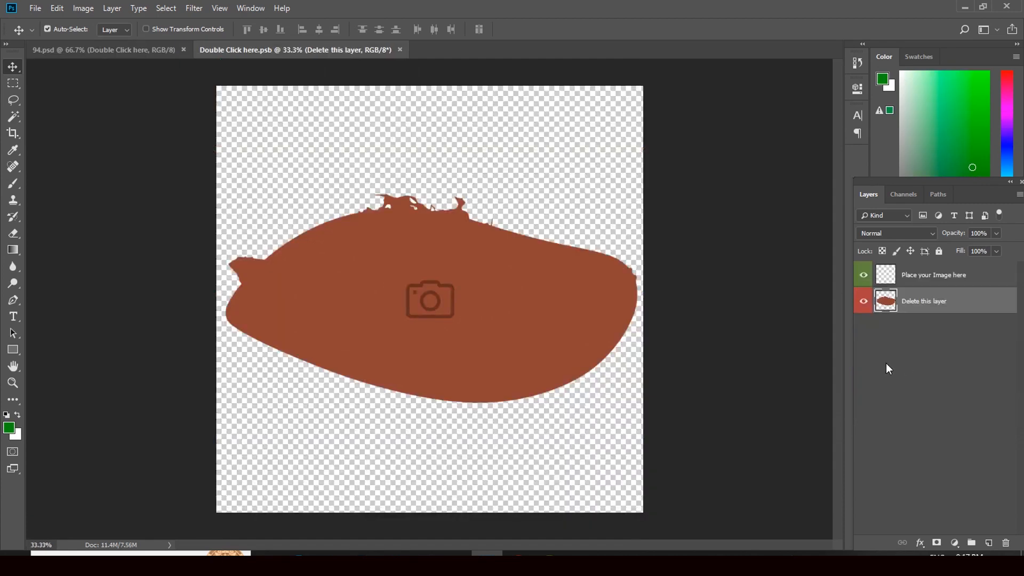
{"action": "right_click", "coordinate": [495, 308]}
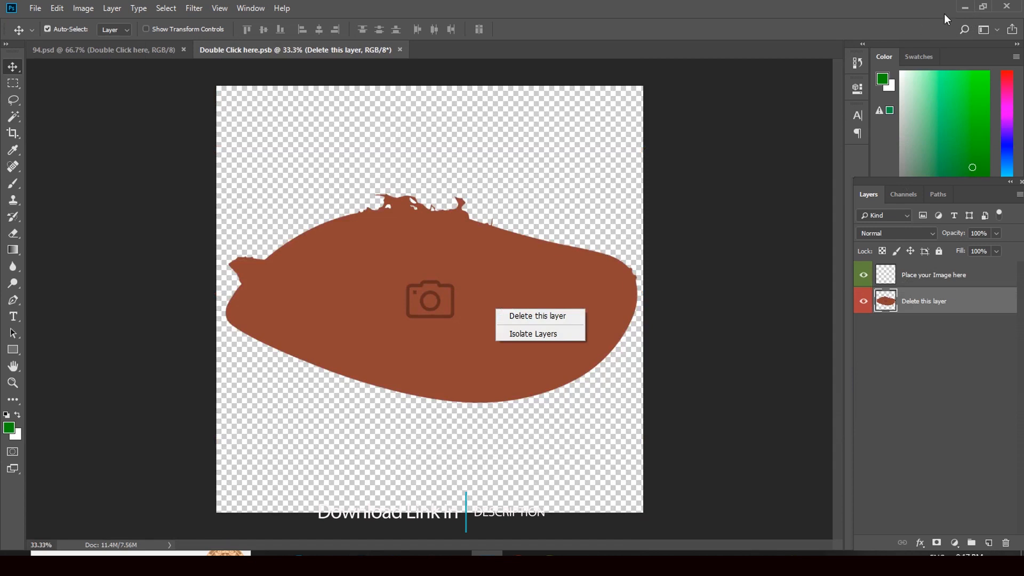
{"action": "left_click", "coordinate": [756, 59]}
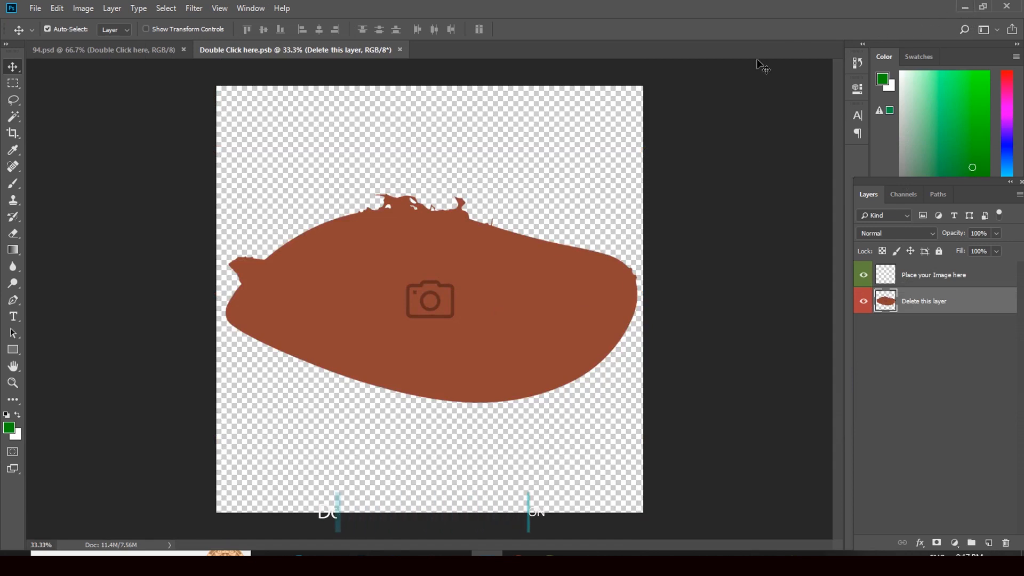
Place the img_5262 photo from the Sweets folder on Local Disk (D:) into the smart object document
{"action": "left_click", "coordinate": [965, 7]}
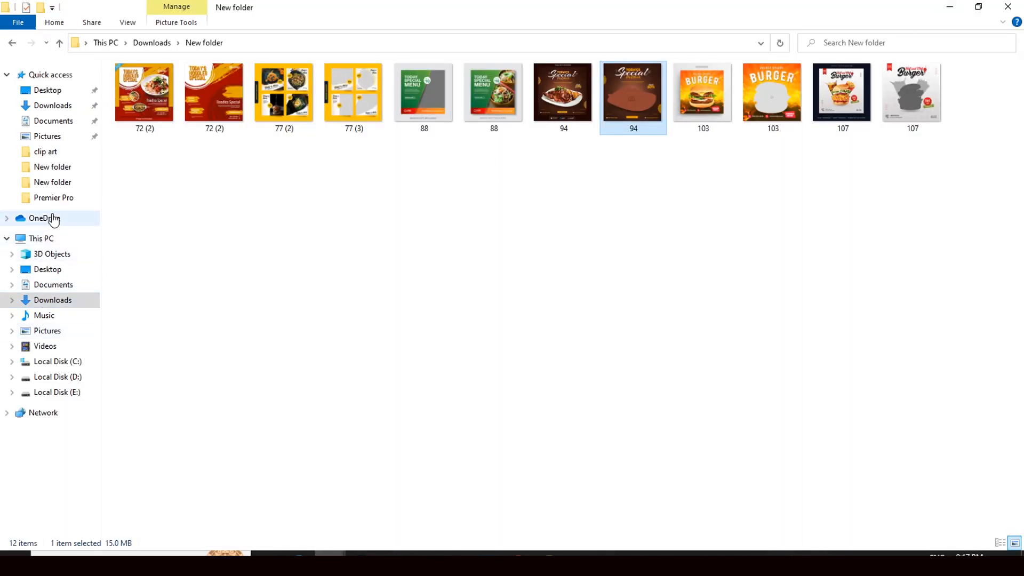
{"action": "left_click", "coordinate": [63, 378]}
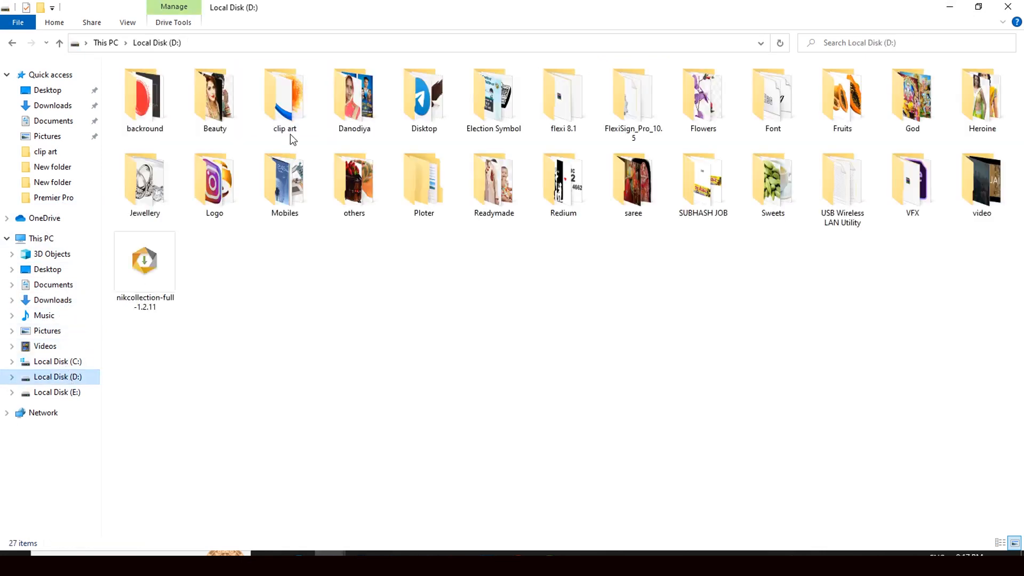
{"action": "double_click", "coordinate": [774, 184]}
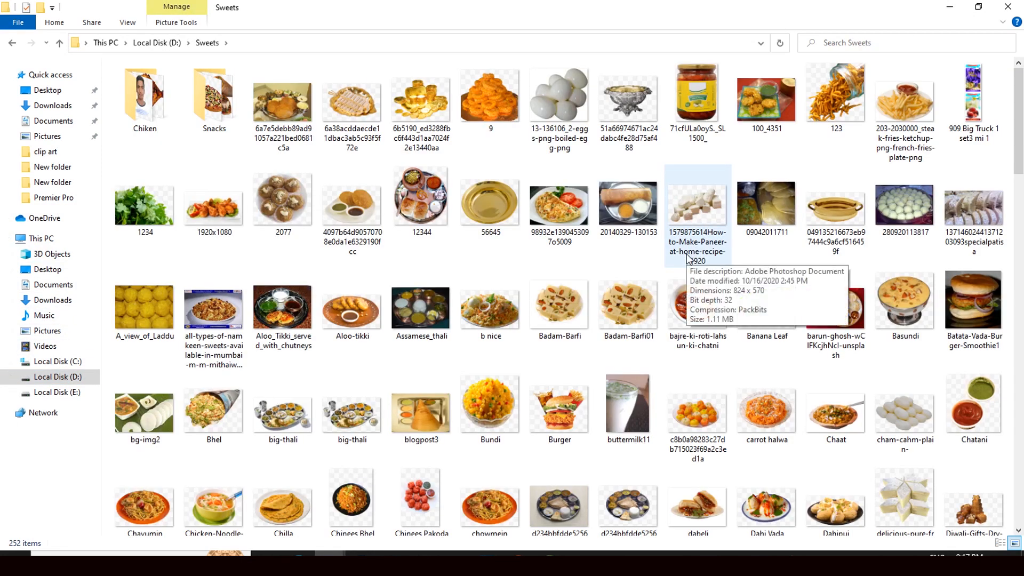
{"action": "scroll", "coordinate": [688, 261], "scroll_direction": "down", "scroll_amount": 3}
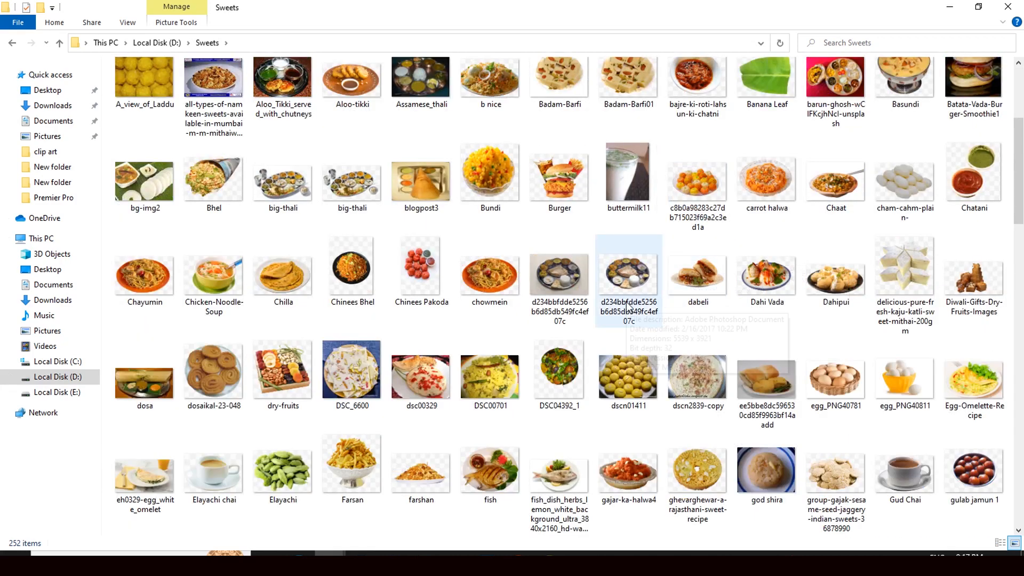
{"action": "scroll", "coordinate": [628, 308], "scroll_direction": "down", "scroll_amount": 5}
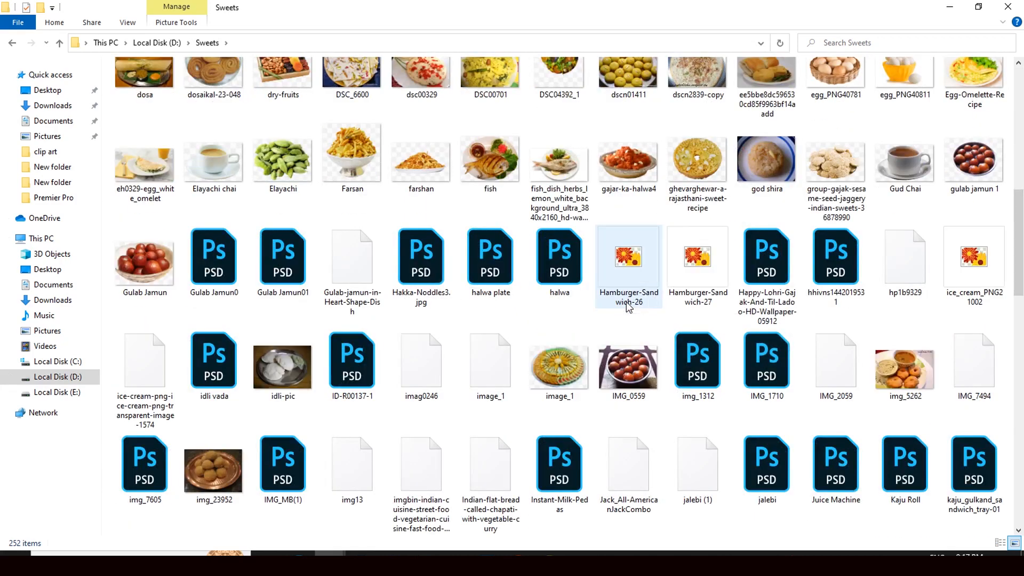
{"action": "left_click", "coordinate": [917, 381]}
{"action": "left_click_drag", "start_coordinate": [916, 381], "coordinate": [463, 328]}
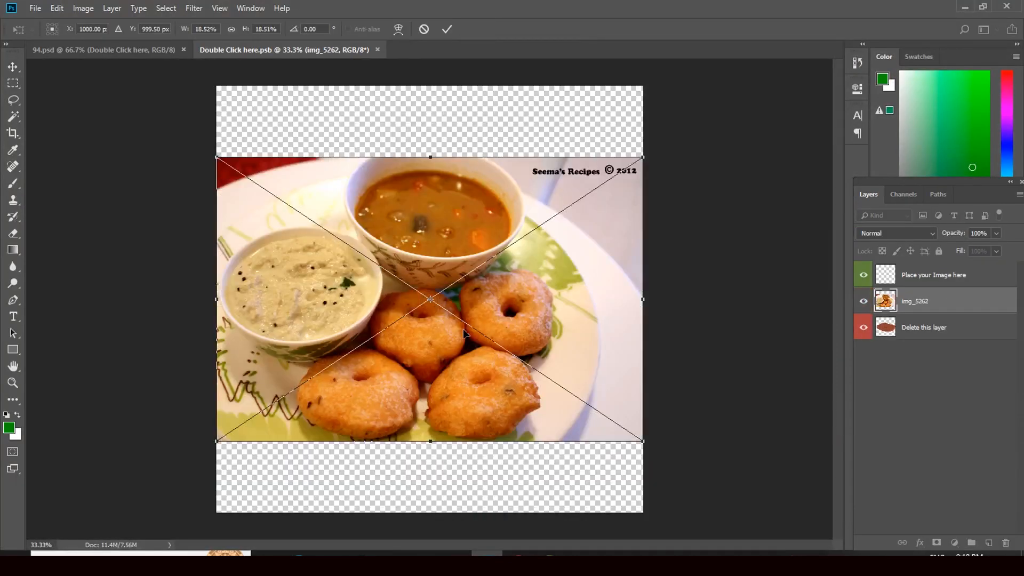
Enlarge the placed photo to about 21.3% width and 20.2% height, apply it, and close the smart object with its changes saved
{"action": "left_click_drag", "start_coordinate": [645, 440], "coordinate": [673, 461]}
{"action": "left_click_drag", "start_coordinate": [674, 157], "coordinate": [708, 152]}
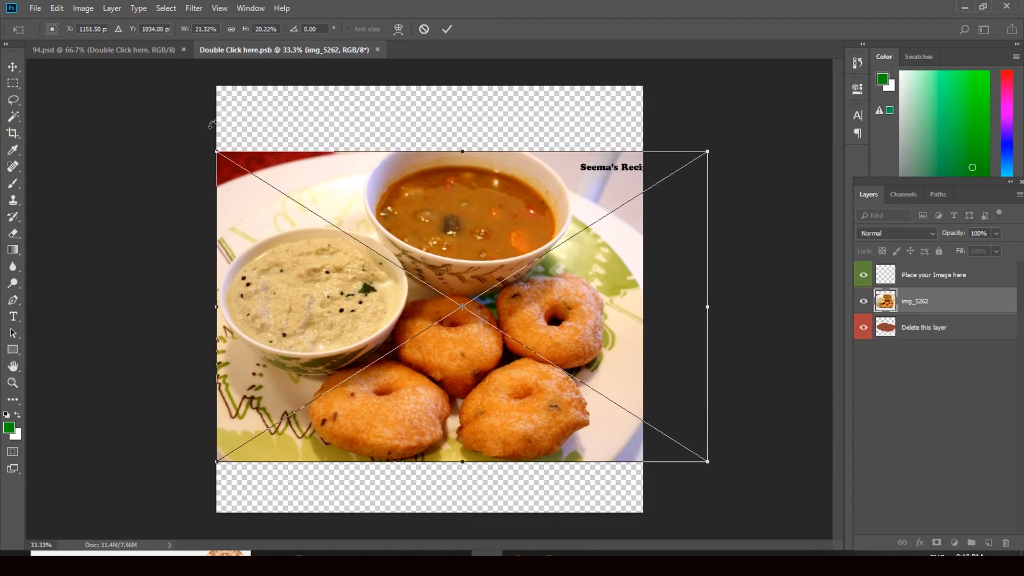
{"action": "left_click", "coordinate": [12, 67]}
{"action": "left_click", "coordinate": [450, 213]}
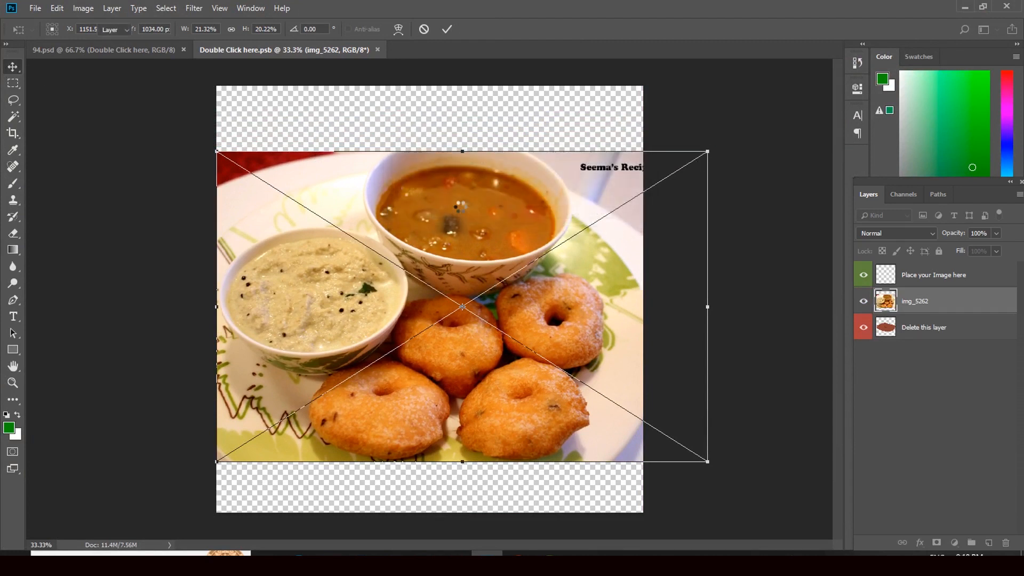
{"action": "left_click", "coordinate": [383, 49]}
{"action": "left_click", "coordinate": [468, 216]}
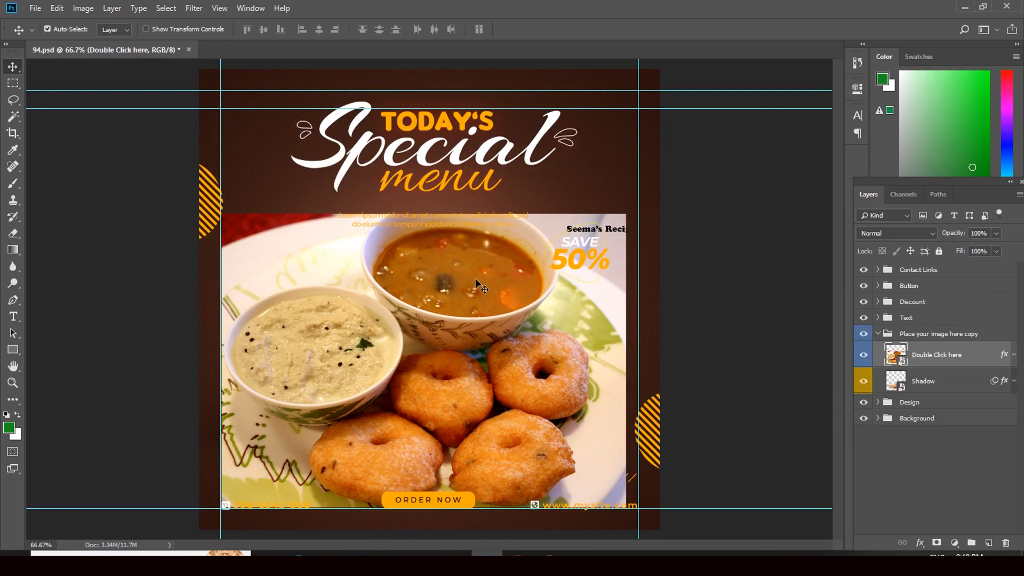
Collapse the image group and expand the Text group to check its text layers for missing fonts
{"action": "left_click", "coordinate": [878, 334]}
{"action": "left_click", "coordinate": [878, 319]}
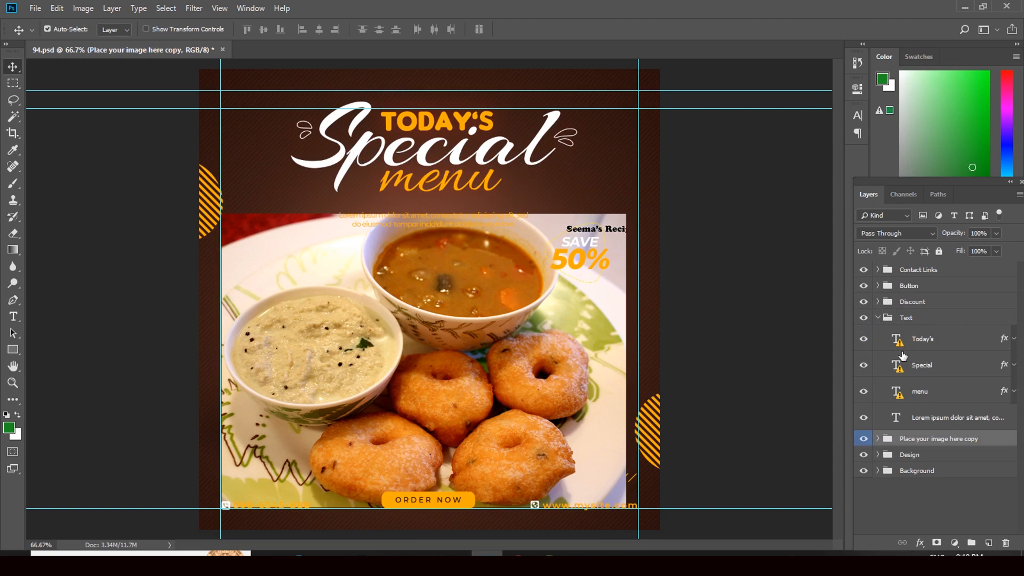
{"action": "mouse_move", "coordinate": [900, 347]}
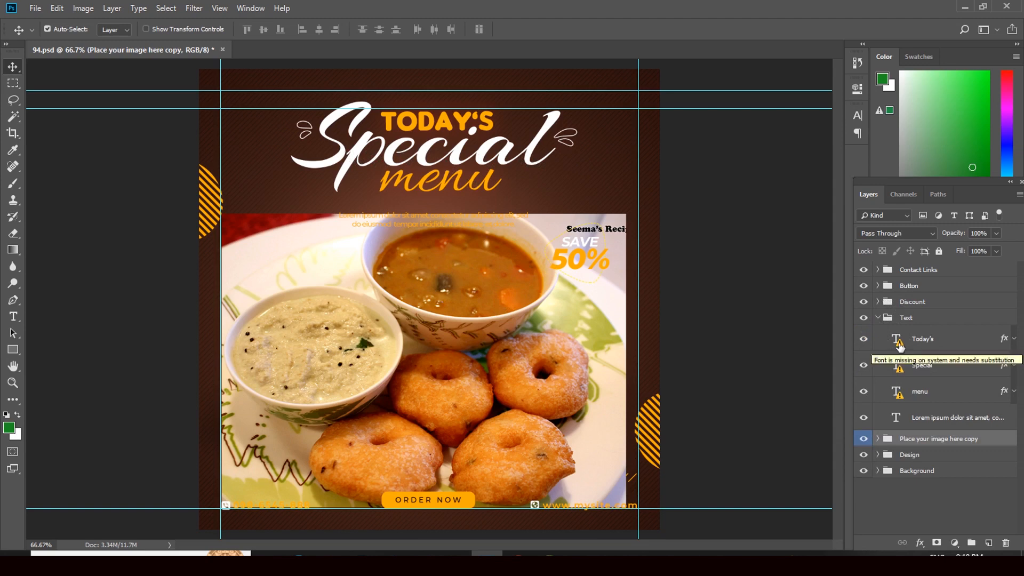
{"action": "mouse_move", "coordinate": [905, 389]}
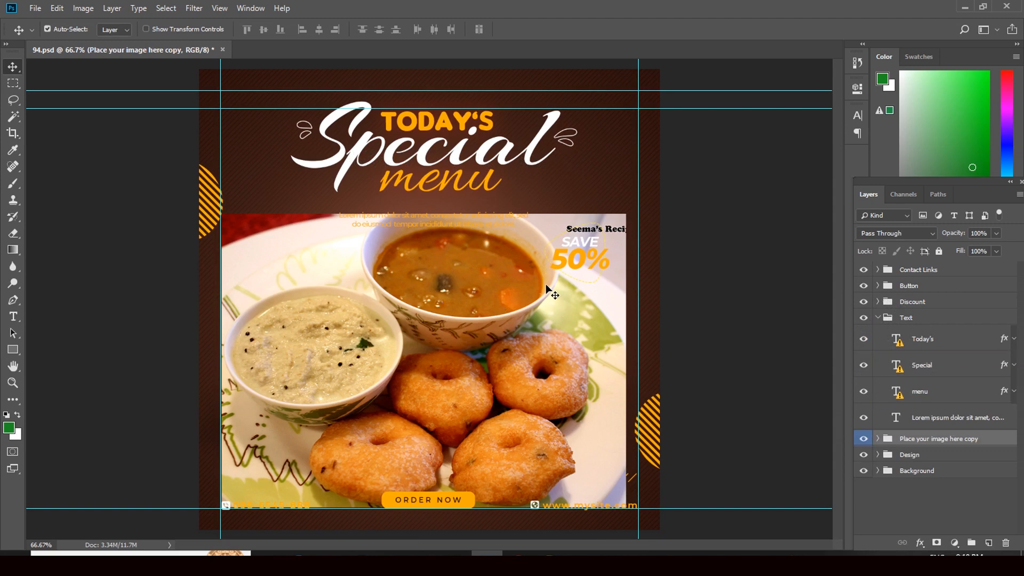
Replace the 50% discount text on the poster with 75
{"action": "left_click", "coordinate": [580, 265]}
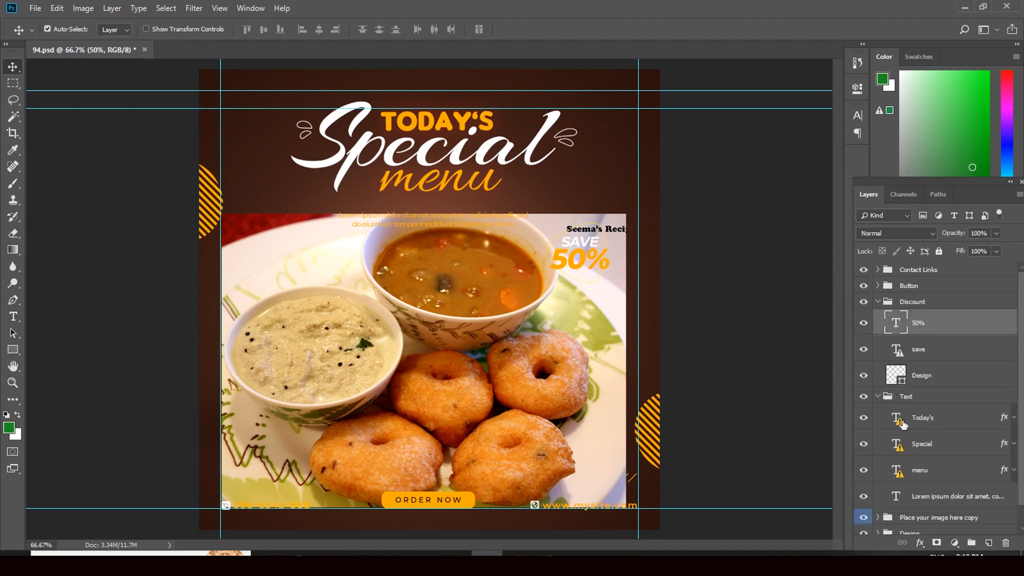
{"action": "double_click", "coordinate": [896, 327]}
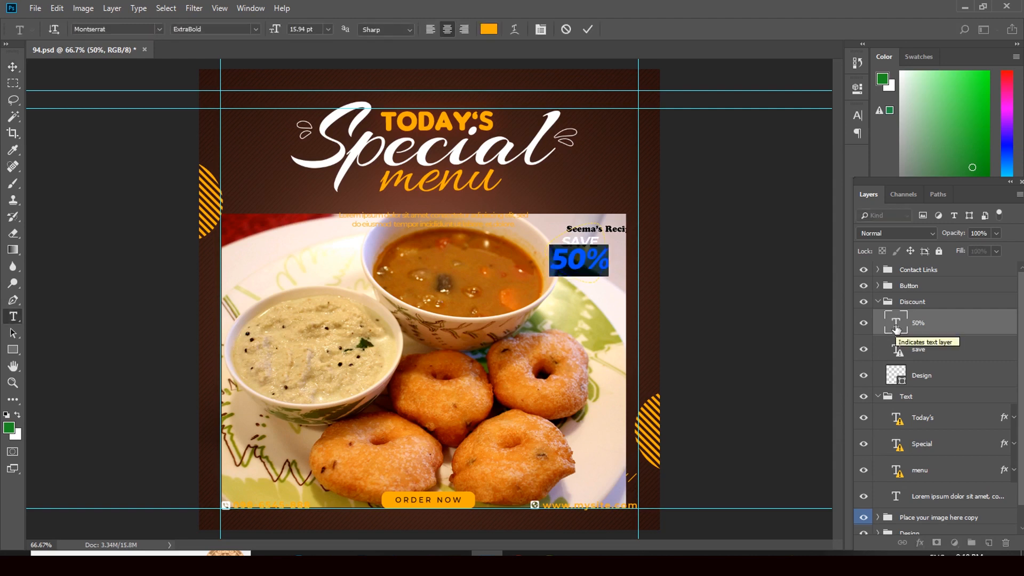
{"action": "type", "text": "7"}
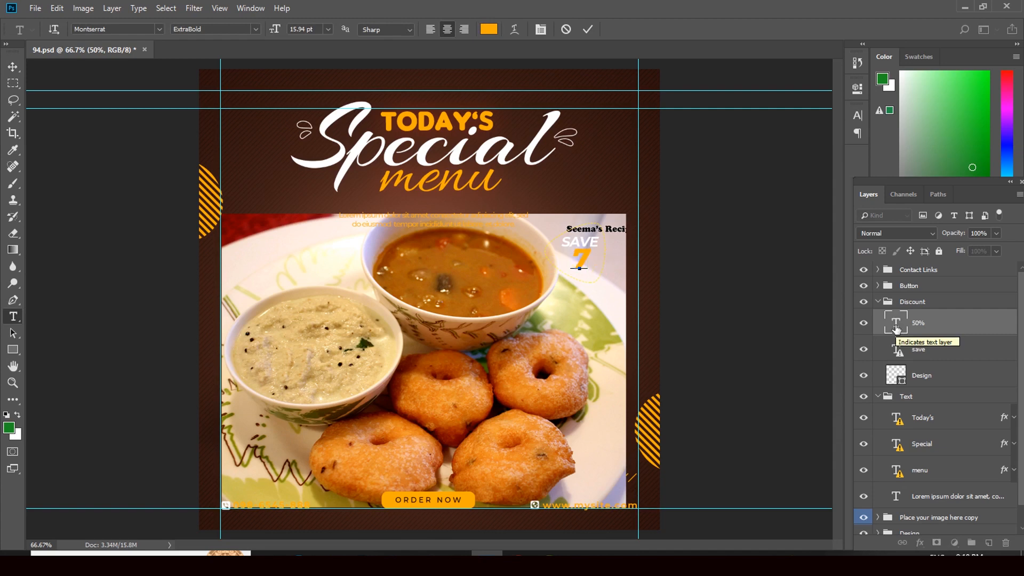
{"action": "type", "text": "5"}
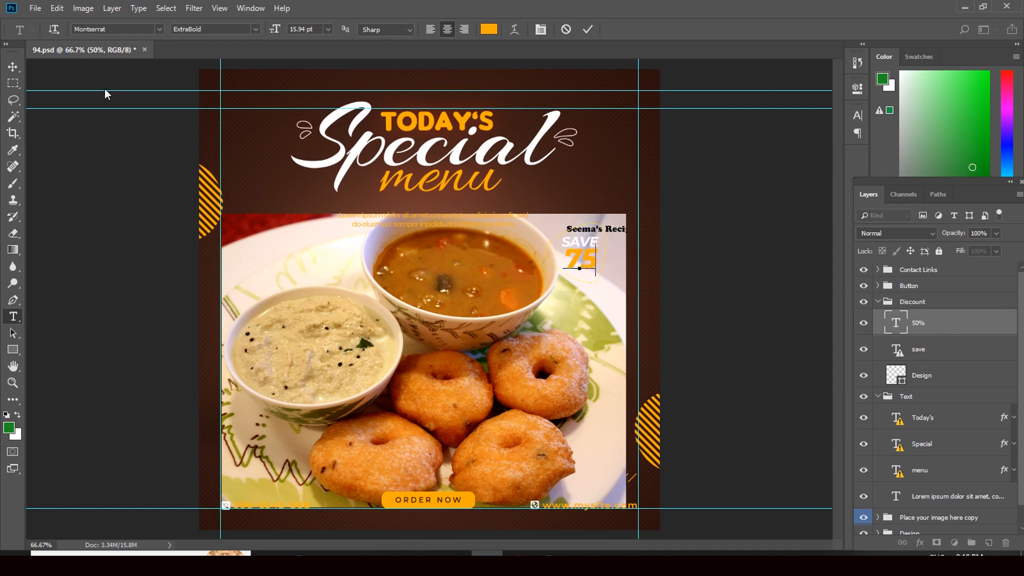
{"action": "left_click", "coordinate": [13, 67]}
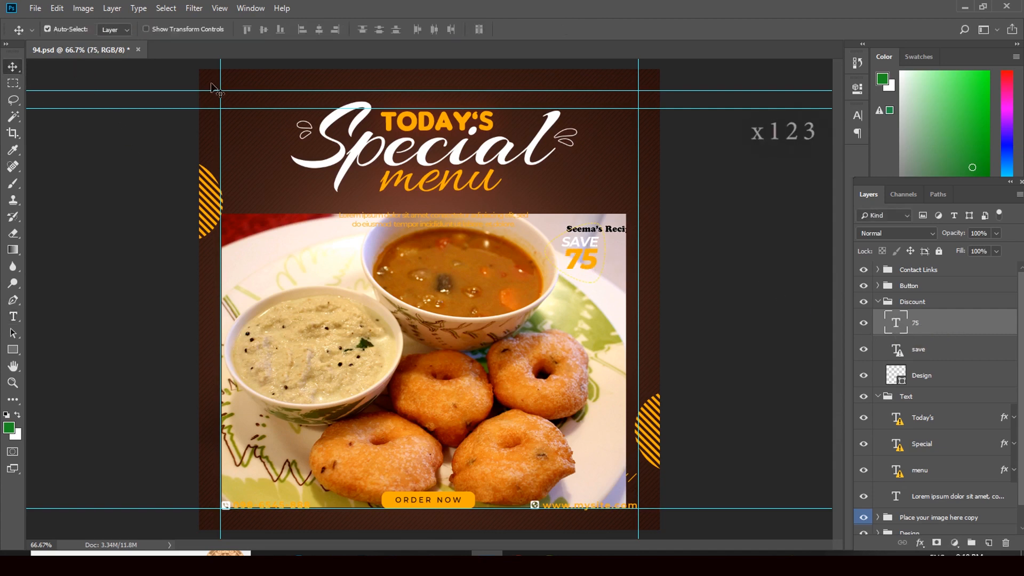
Close the 94.psd document without saving its changes and switch to File Explorer
{"action": "left_click", "coordinate": [139, 50]}
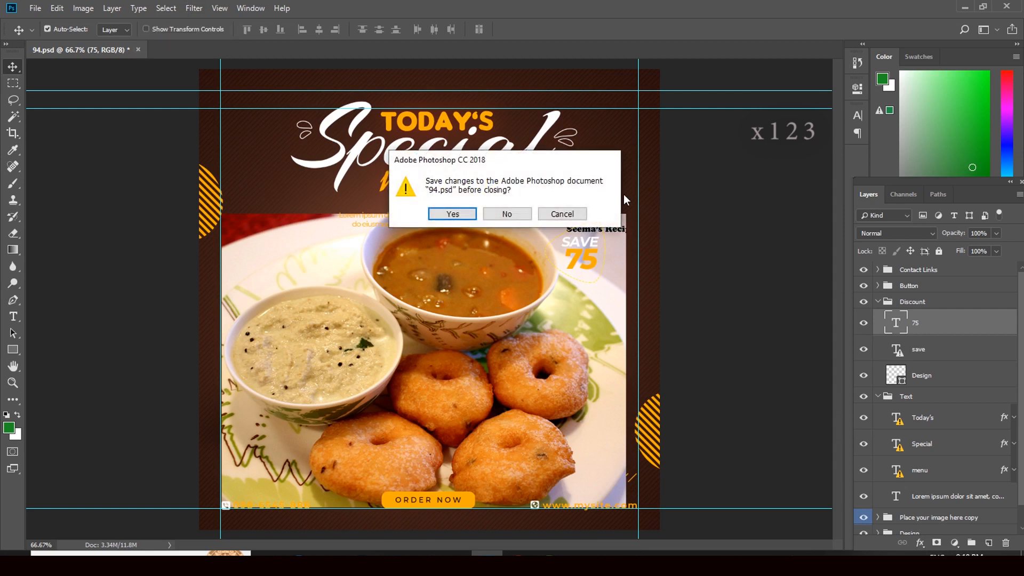
{"action": "left_click", "coordinate": [507, 214]}
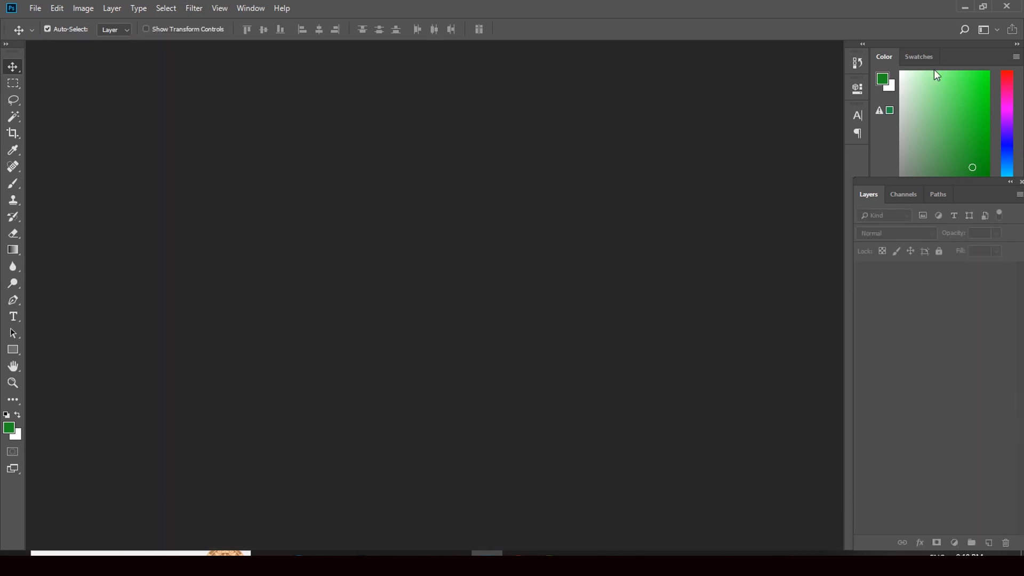
{"action": "left_click", "coordinate": [965, 10]}
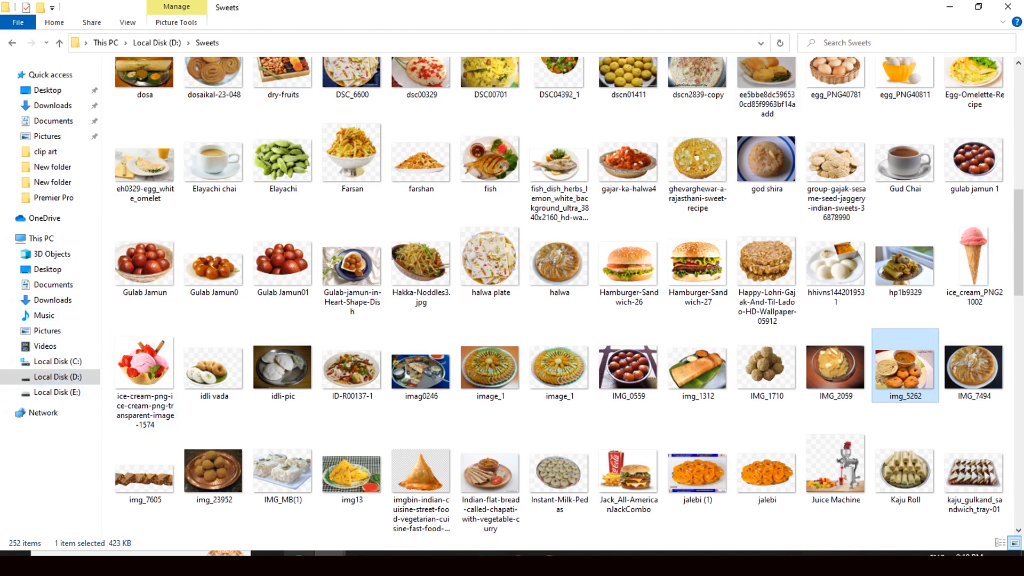
Switch to the second File Explorer window and reopen the Sweets folder from Local Disk (D:) in it
{"action": "left_click", "coordinate": [334, 553]}
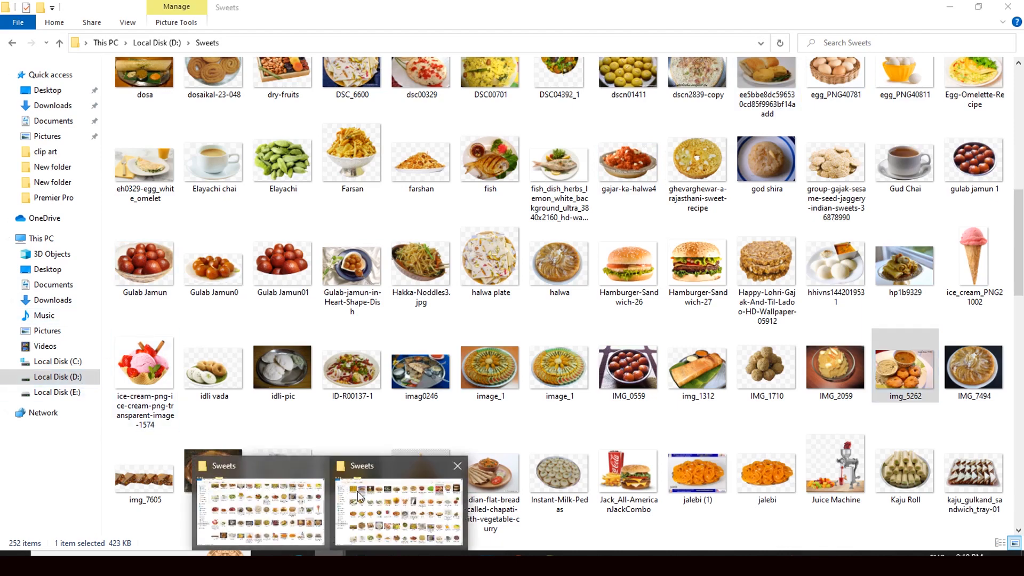
{"action": "left_click", "coordinate": [399, 462]}
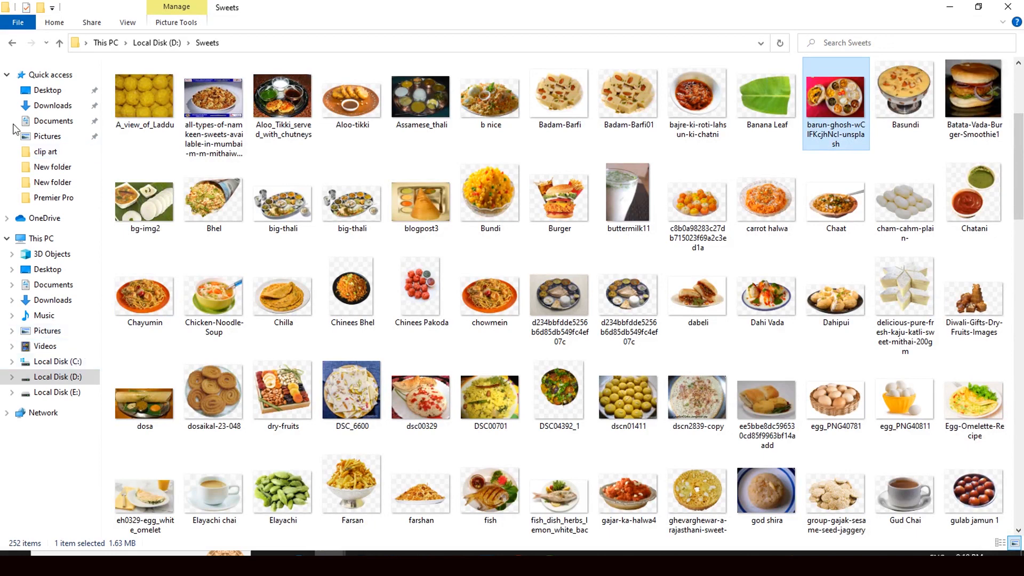
{"action": "left_click", "coordinate": [79, 380]}
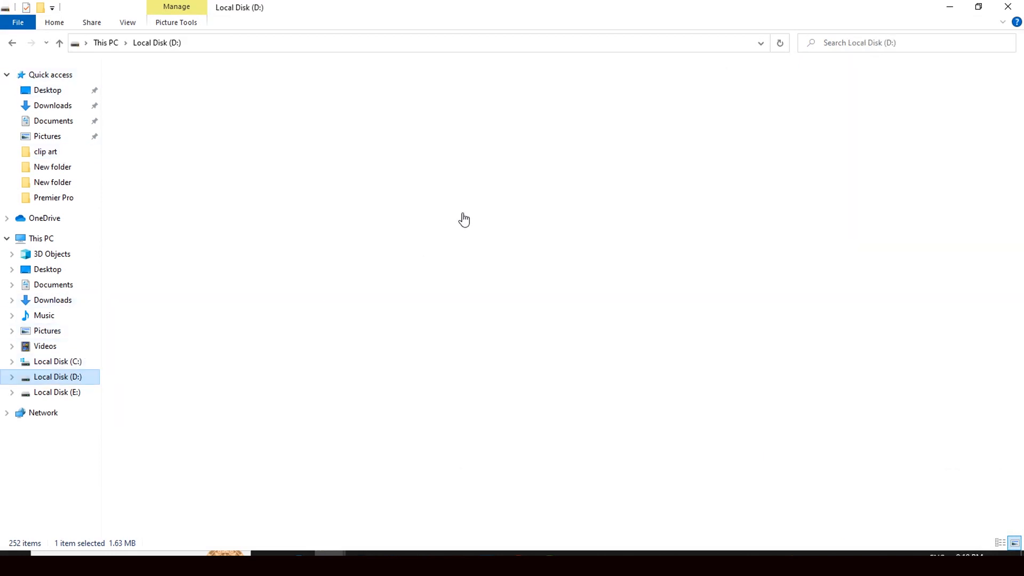
{"action": "double_click", "coordinate": [777, 198]}
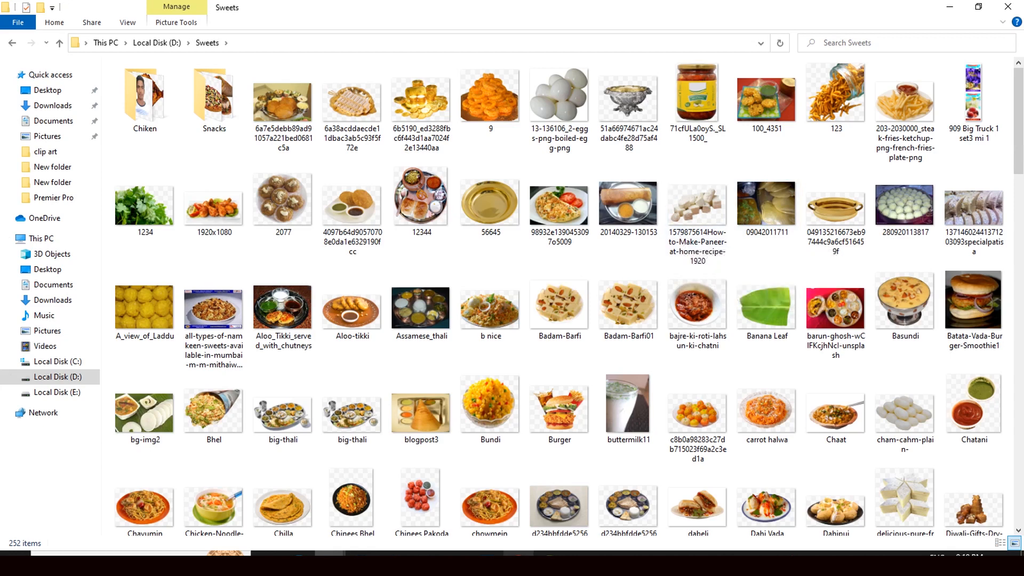
Open the 103 Double Cheese Burger template from the New folder in Downloads in Photoshop, using the other File Explorer window
{"action": "left_click", "coordinate": [487, 554]}
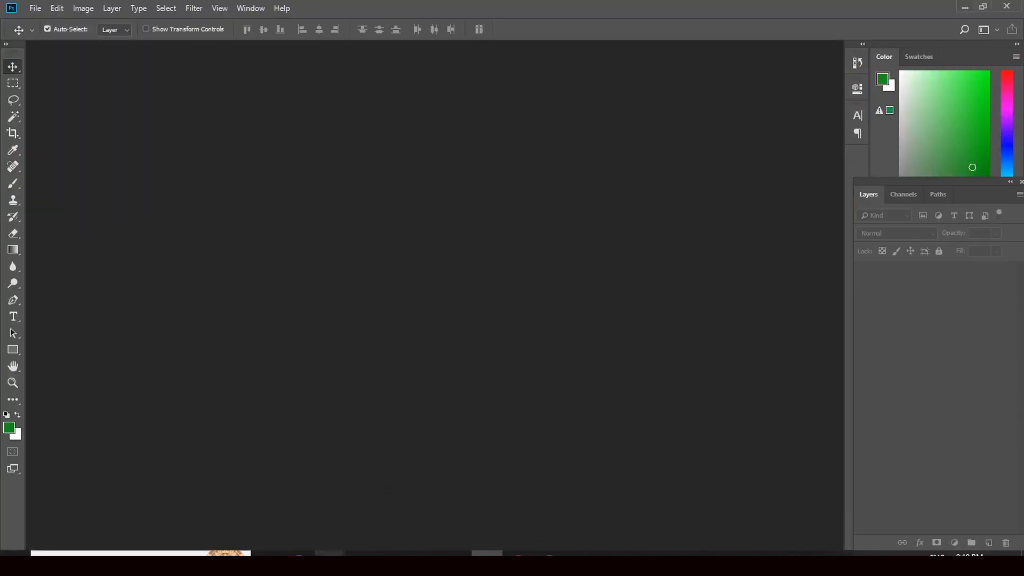
{"action": "mouse_move", "coordinate": [333, 553]}
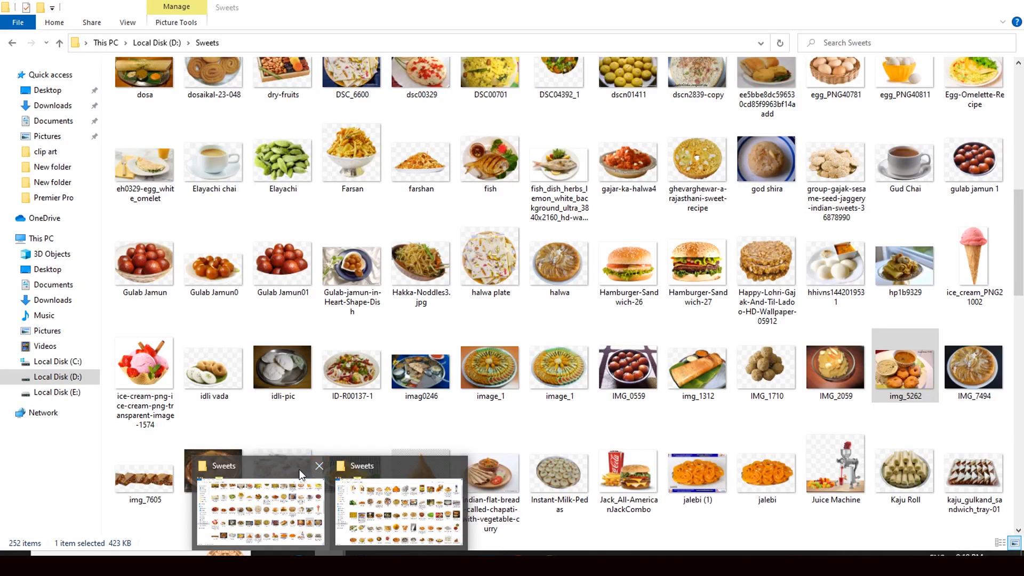
{"action": "left_click", "coordinate": [300, 478]}
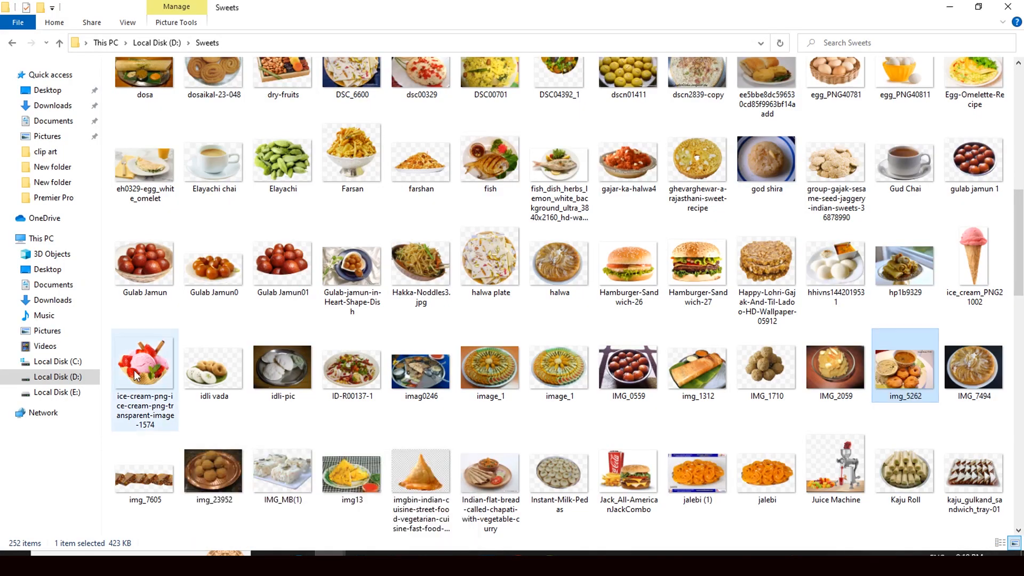
{"action": "left_click", "coordinate": [41, 108]}
{"action": "double_click", "coordinate": [494, 153]}
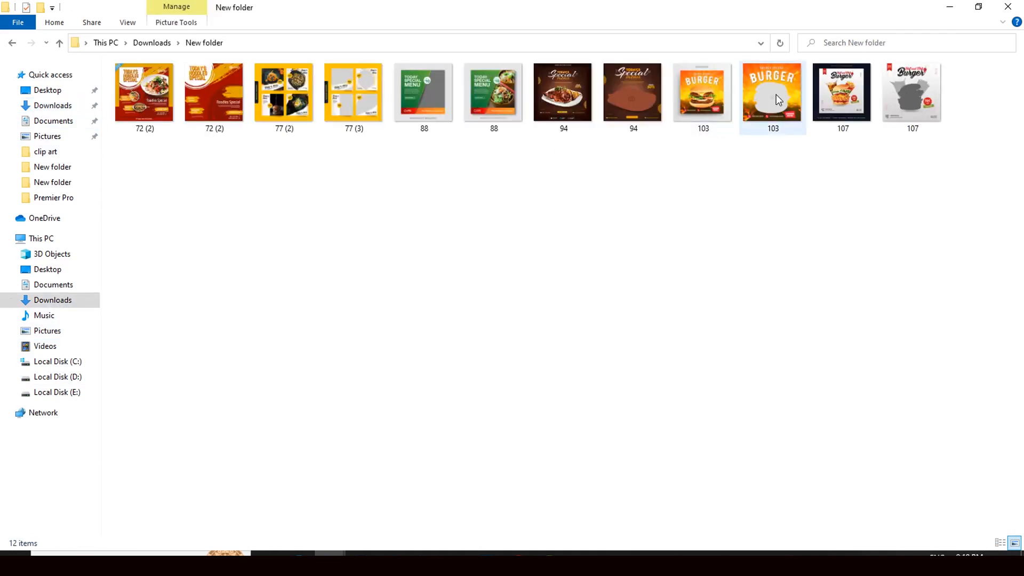
{"action": "mouse_move", "coordinate": [777, 94]}
{"action": "left_click_drag", "start_coordinate": [776, 94], "coordinate": [535, 401]}
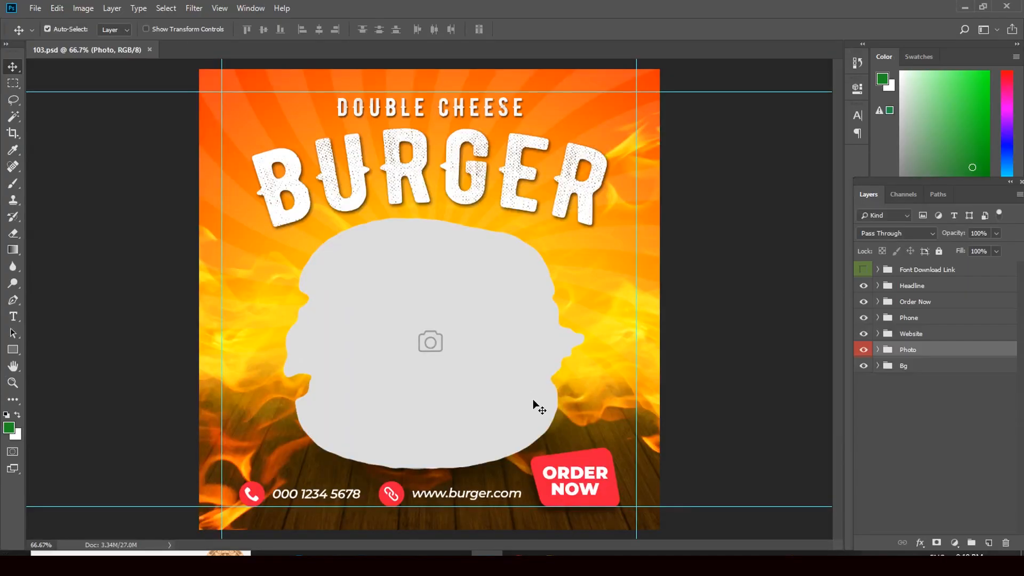
Open the contents of the Photo smart object inside the Photo group and switch to File Explorer
{"action": "left_click", "coordinate": [878, 350]}
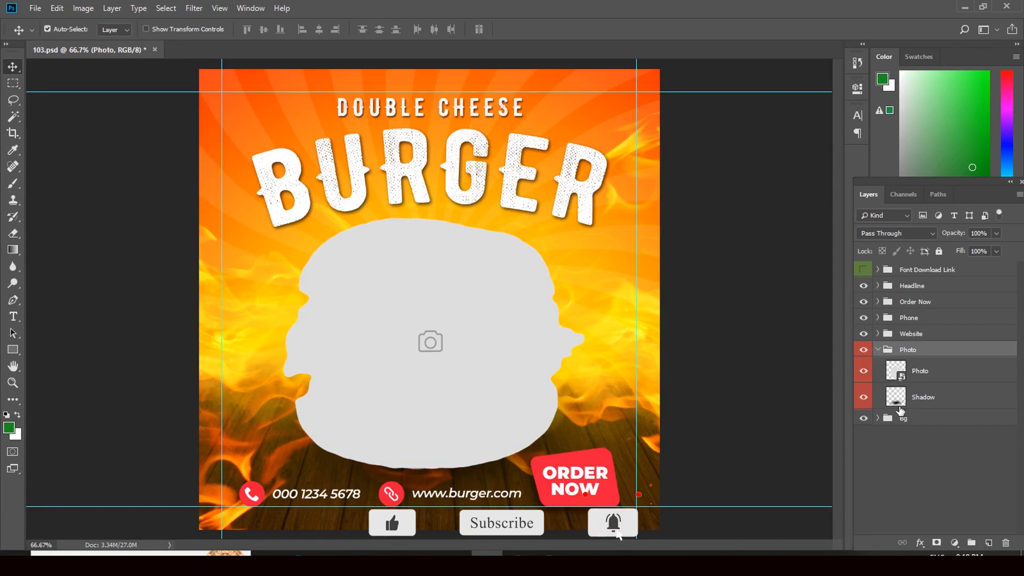
{"action": "double_click", "coordinate": [897, 370]}
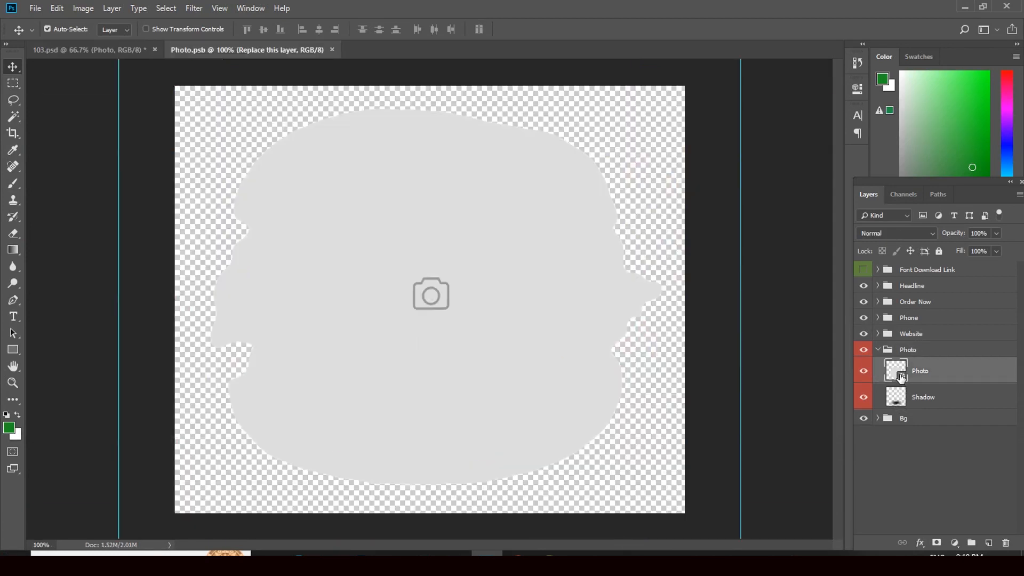
{"action": "left_click", "coordinate": [966, 7]}
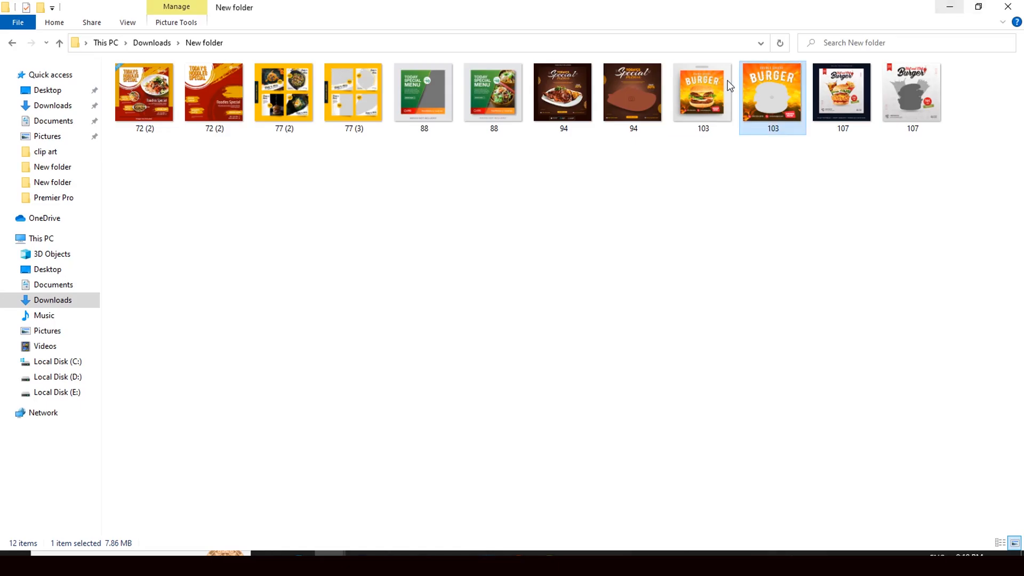
Open the Sweets folder on Local Disk (D:) and select the Burger image in it
{"action": "left_click", "coordinate": [63, 378]}
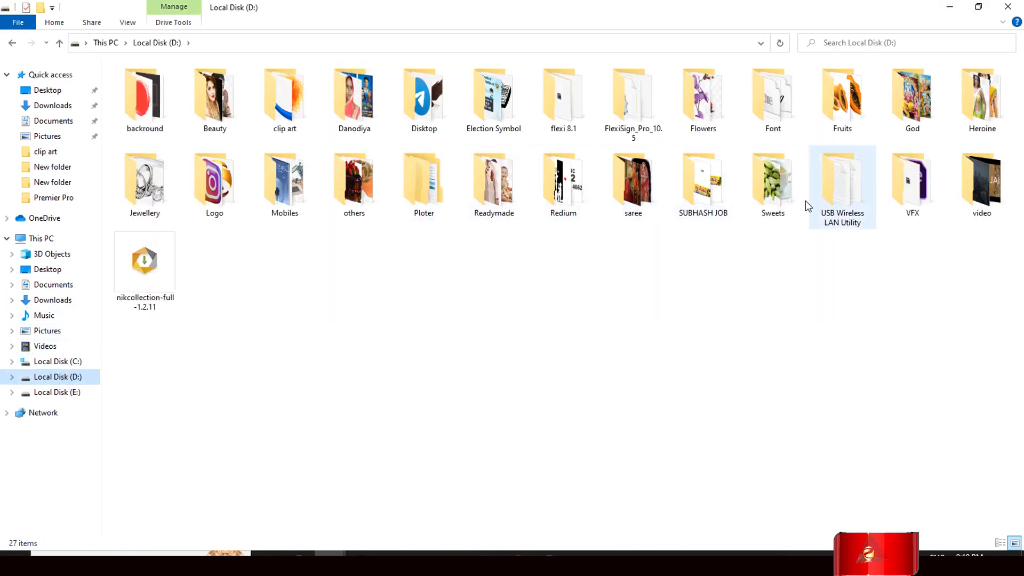
{"action": "double_click", "coordinate": [775, 187]}
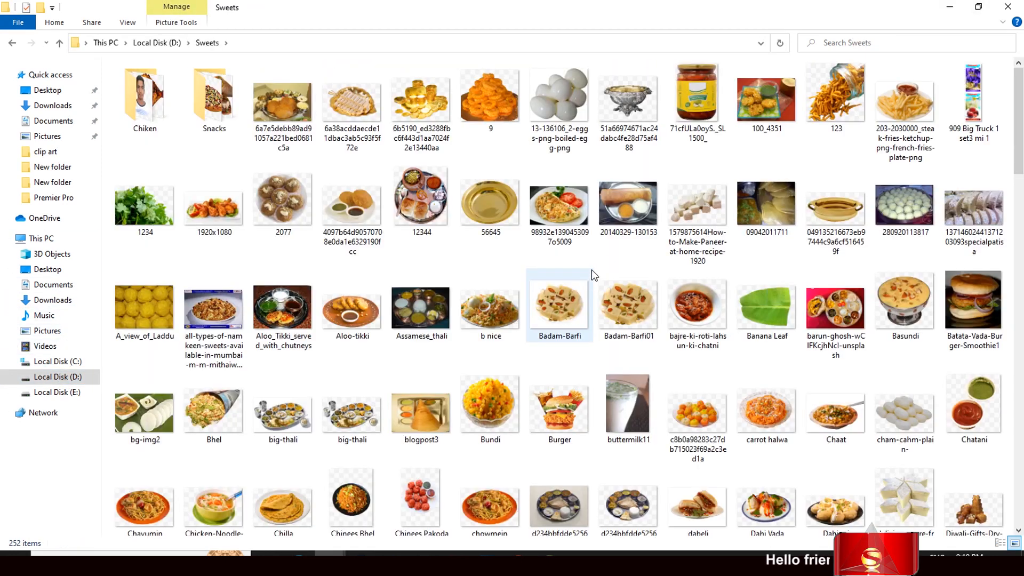
{"action": "scroll", "coordinate": [596, 271], "scroll_direction": "down", "scroll_amount": 3}
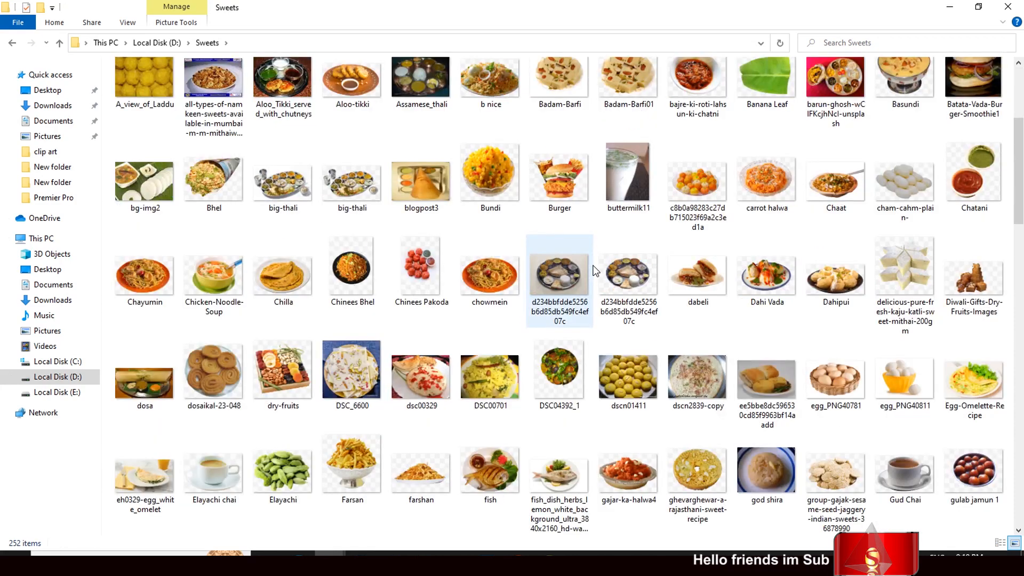
{"action": "scroll", "coordinate": [596, 271], "scroll_direction": "down", "scroll_amount": 4}
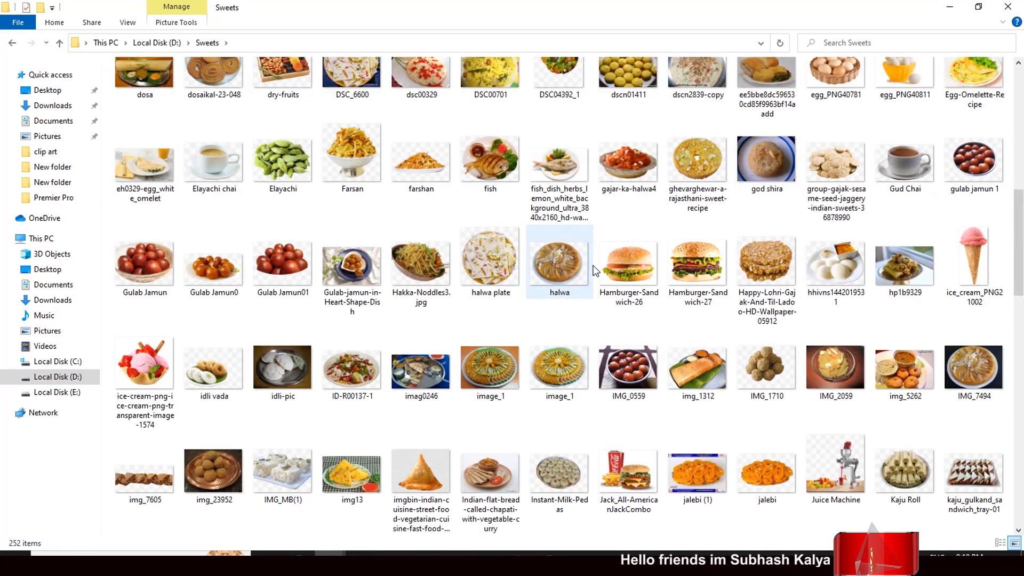
{"action": "scroll", "coordinate": [596, 271], "scroll_direction": "down", "scroll_amount": 4}
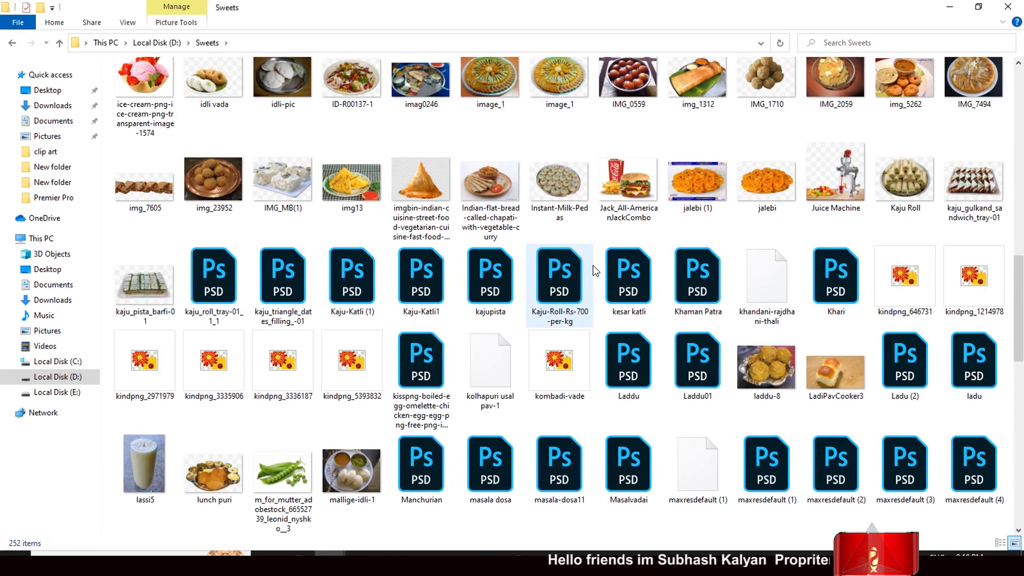
{"action": "key", "text": "b"}
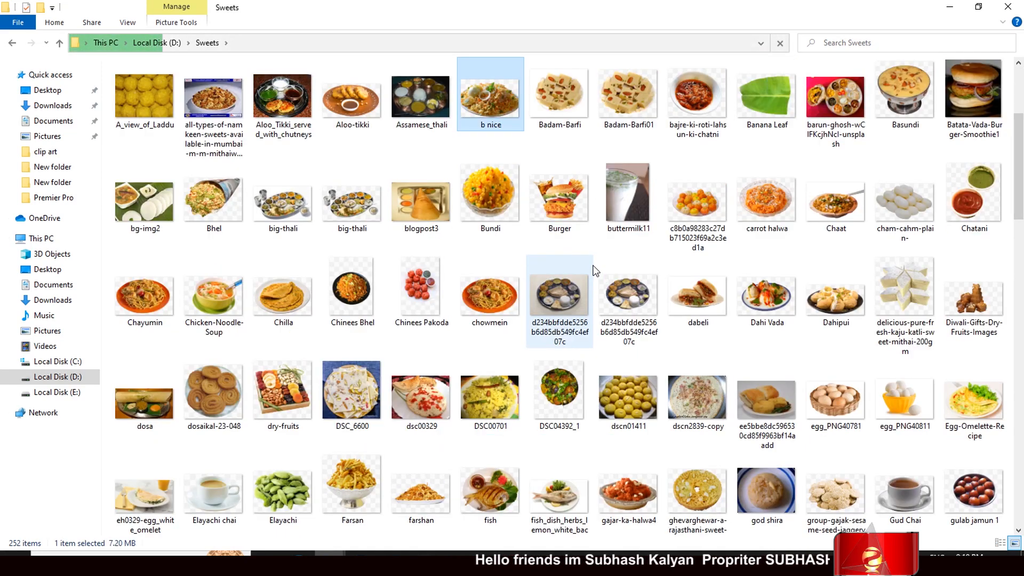
{"action": "key", "text": "b"}
{"action": "key", "text": "b"}
{"action": "key", "text": "b"}
{"action": "key", "text": "b"}
{"action": "key", "text": "b"}
{"action": "key", "text": "b"}
{"action": "key", "text": "b"}
{"action": "key", "text": "b"}
{"action": "key", "text": "b"}
{"action": "key", "text": "b"}
{"action": "key", "text": "b"}
{"action": "key", "text": "b"}
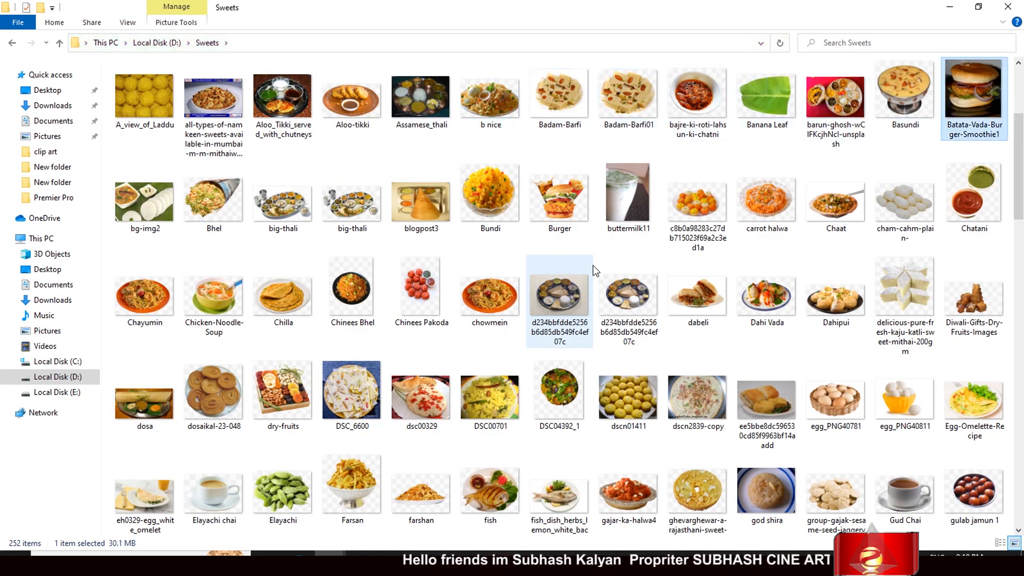
{"action": "key", "text": "b"}
{"action": "key", "text": "b"}
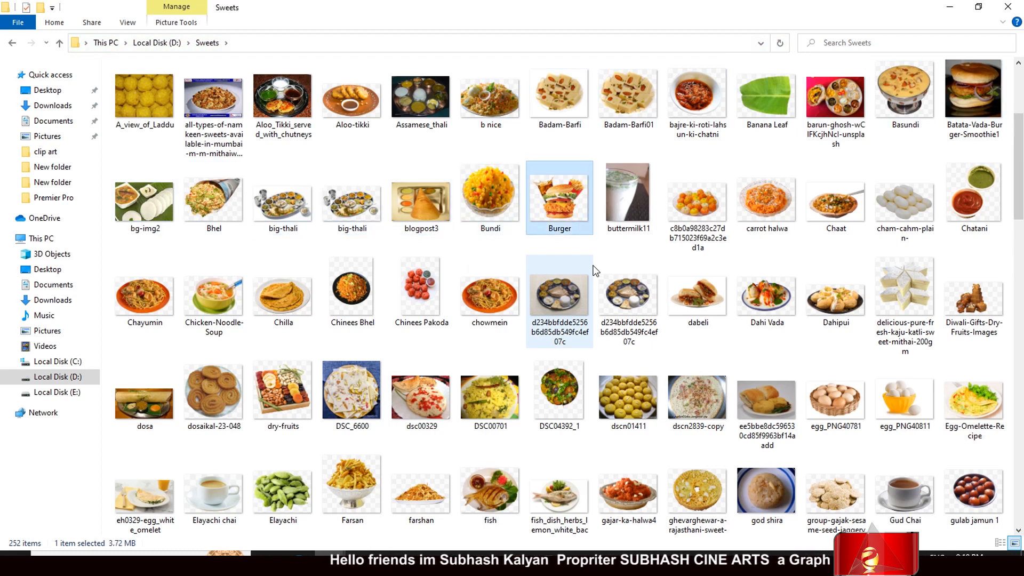
{"action": "left_click", "coordinate": [539, 211]}
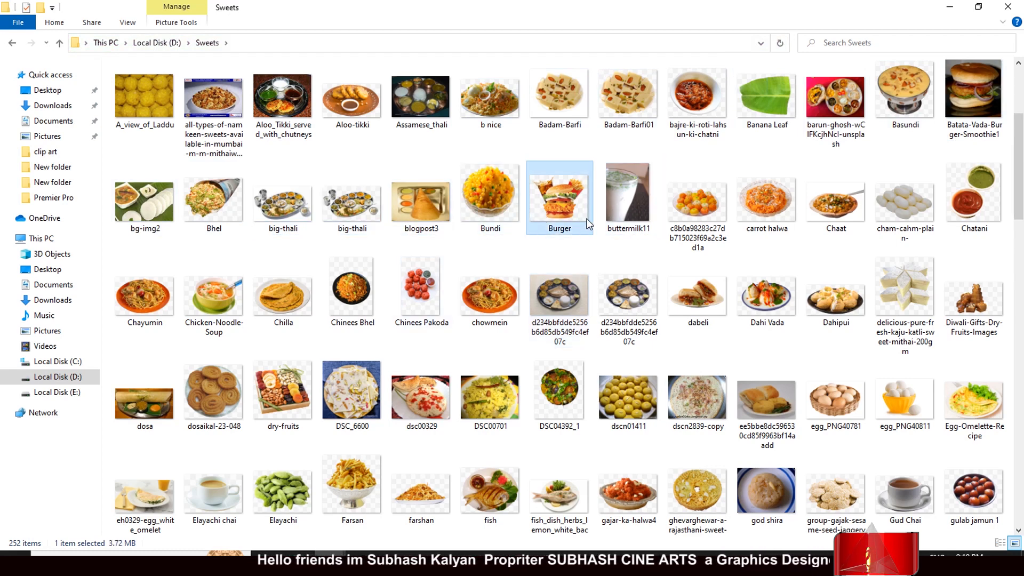
Place the Burger image into the Photo.psb document in Photoshop, enlarged to about 194% over the grey placeholder shape
{"action": "left_click_drag", "start_coordinate": [555, 229], "coordinate": [485, 348]}
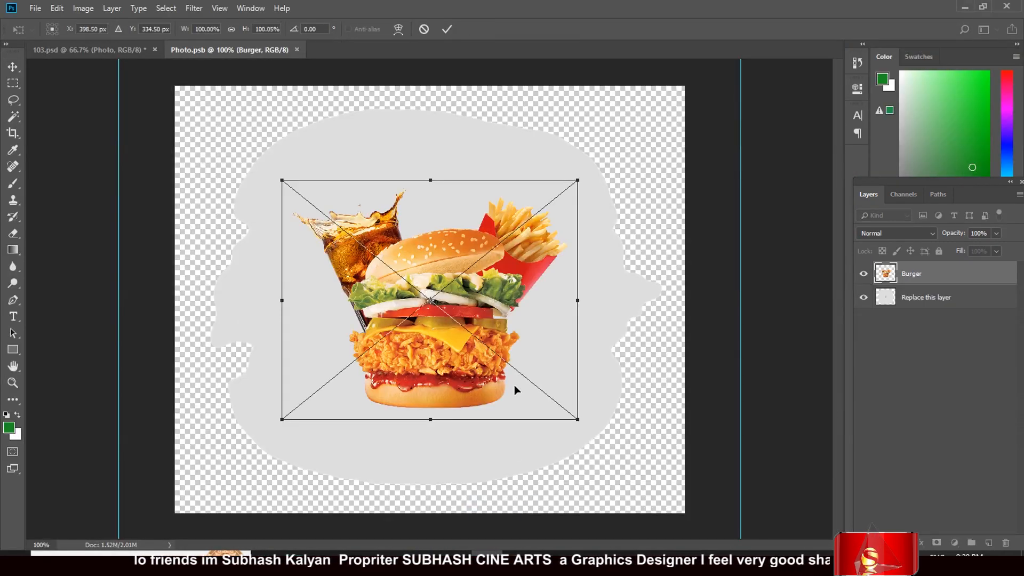
{"action": "left_click_drag", "start_coordinate": [577, 420], "coordinate": [696, 513]}
{"action": "left_click_drag", "start_coordinate": [284, 181], "coordinate": [135, 60]}
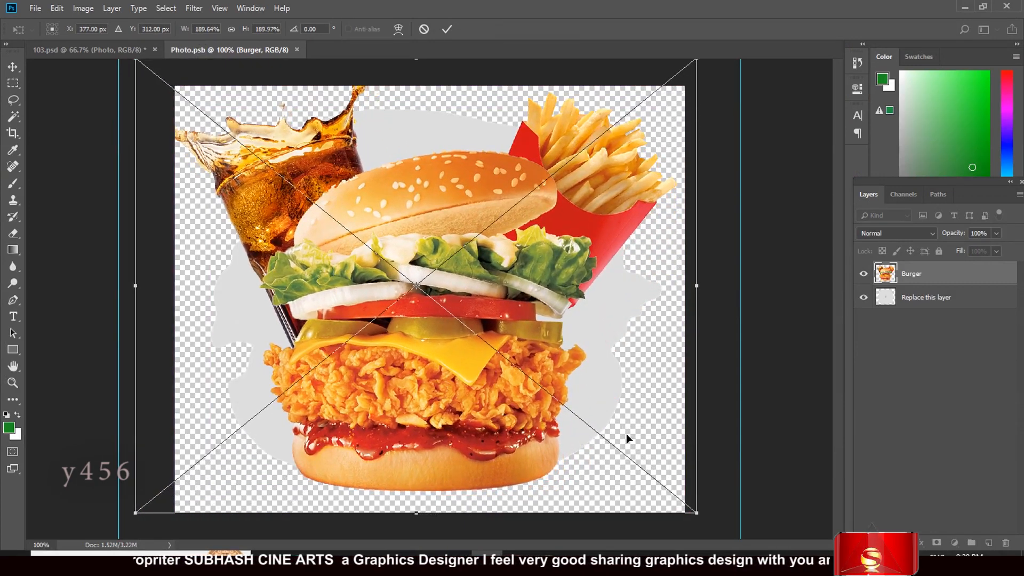
{"action": "left_click_drag", "start_coordinate": [701, 514], "coordinate": [711, 525]}
{"action": "left_click", "coordinate": [13, 67]}
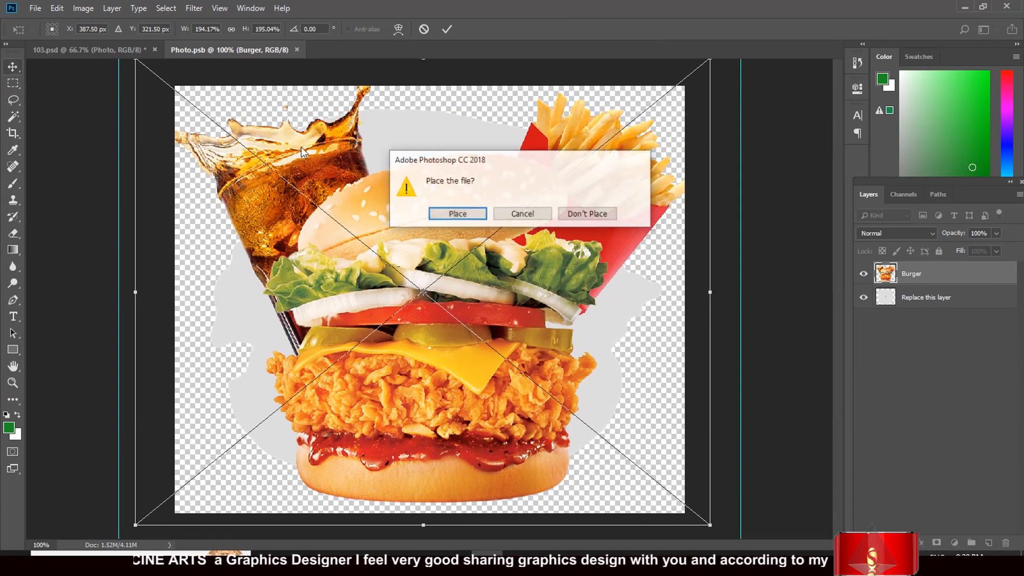
{"action": "left_click", "coordinate": [449, 213]}
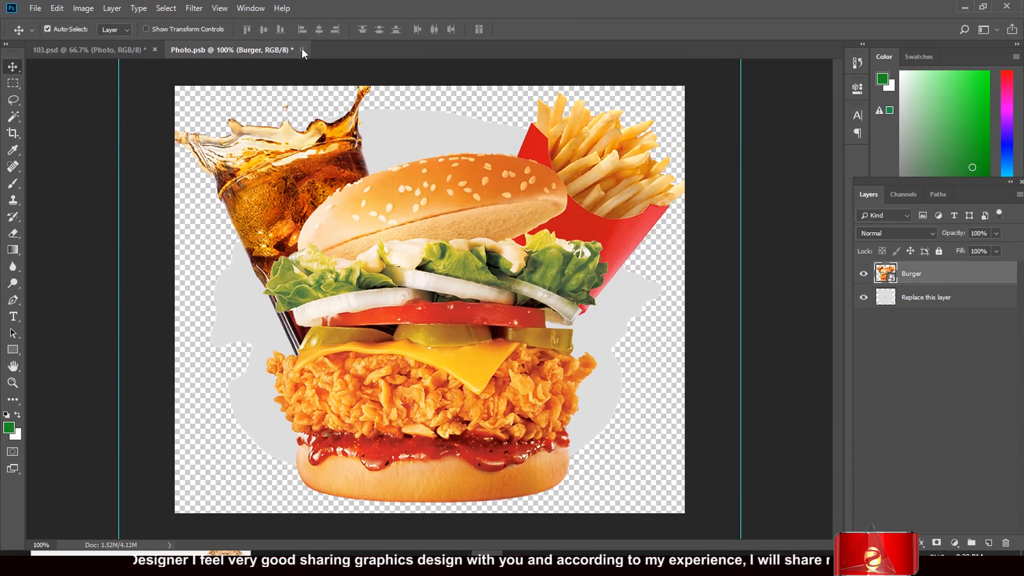
Close the Photo.psb smart object contents and save the changes so the poster updates
{"action": "left_click", "coordinate": [301, 49]}
{"action": "left_click", "coordinate": [458, 214]}
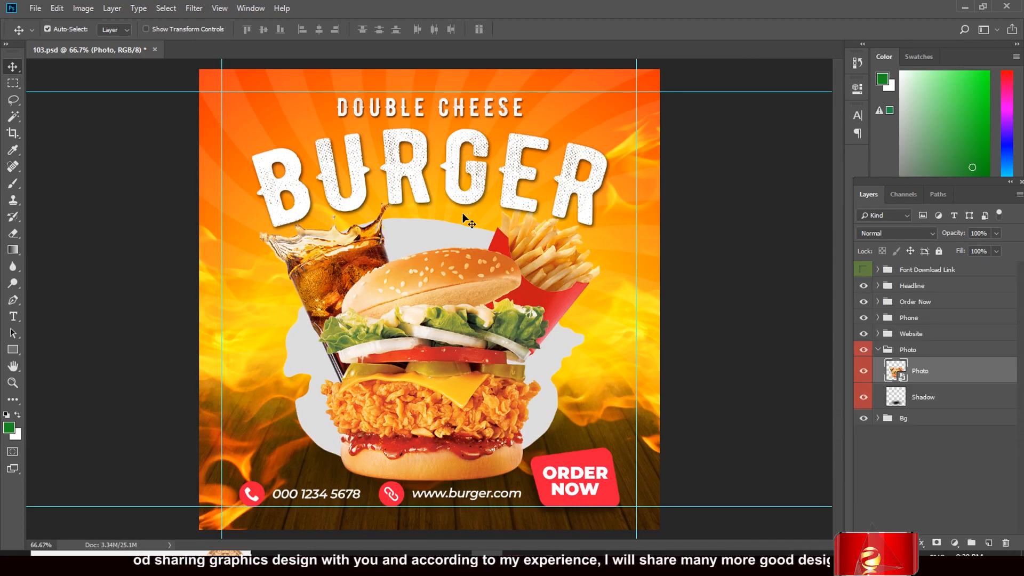
Close the 103.psd document without saving its changes and switch to File Explorer
{"action": "left_click", "coordinate": [155, 50]}
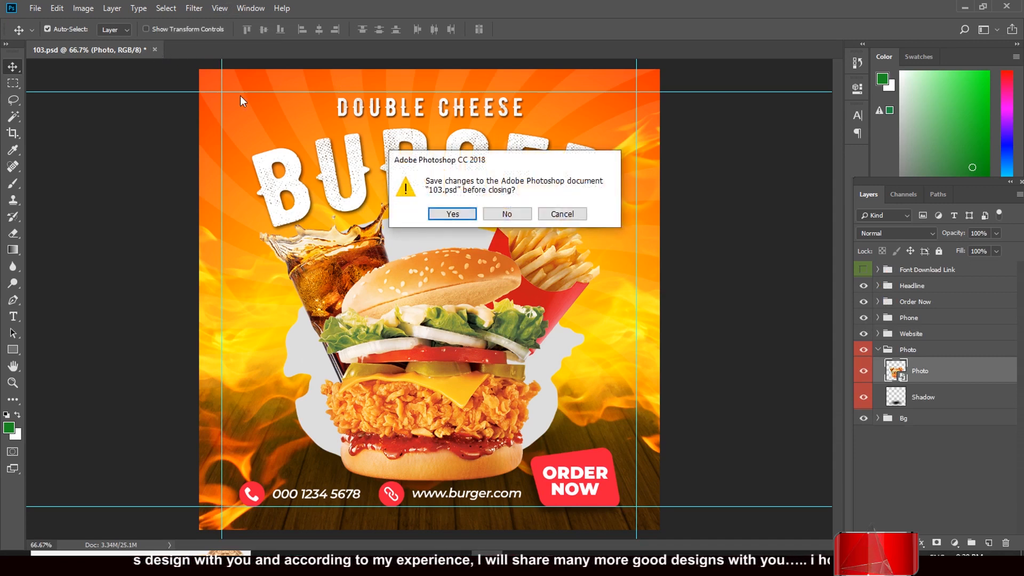
{"action": "left_click", "coordinate": [509, 213]}
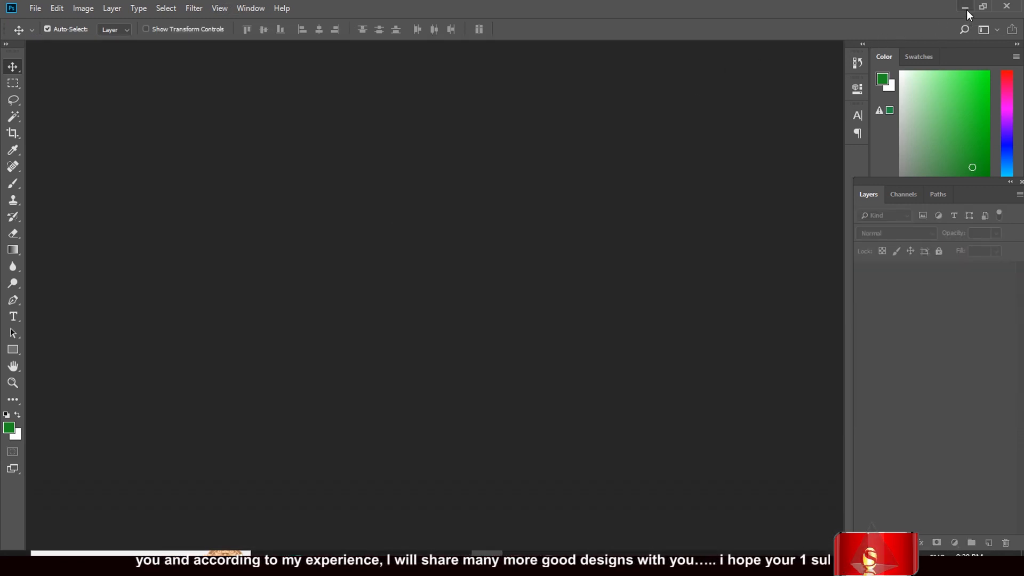
{"action": "left_click", "coordinate": [966, 8]}
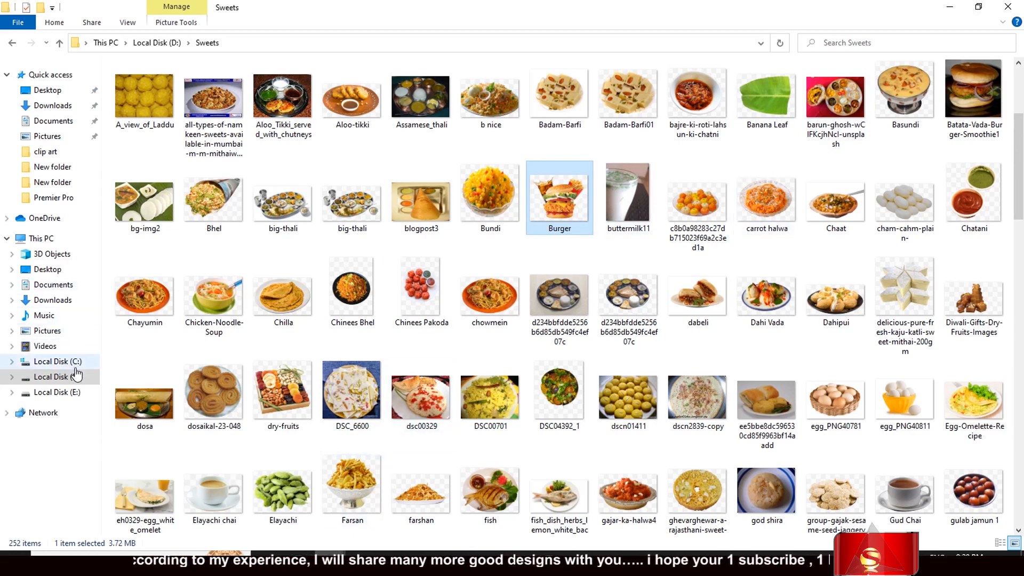